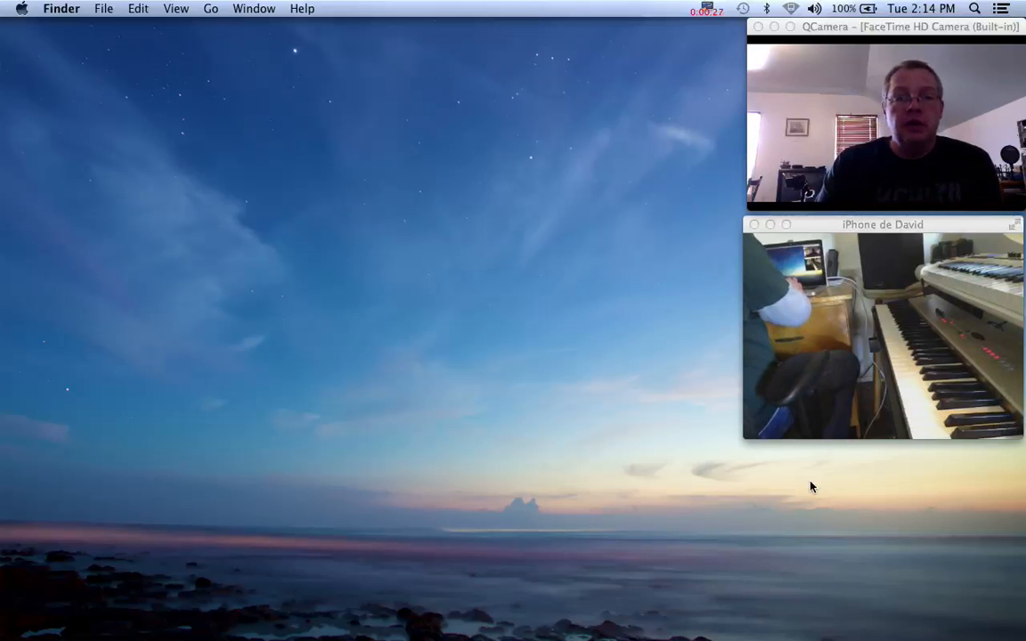
- Open Logic Pro and create an empty project with one software instrument track on Output 1-2
{"action": "mouse_move", "coordinate": [532, 634]}
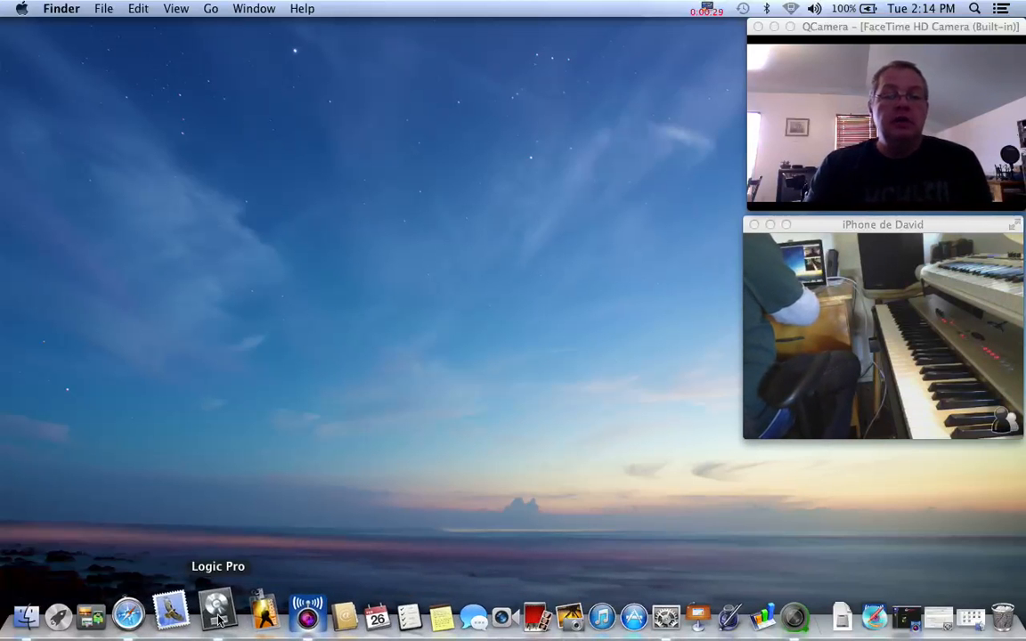
{"action": "left_click", "coordinate": [231, 615]}
{"action": "left_click", "coordinate": [119, 9]}
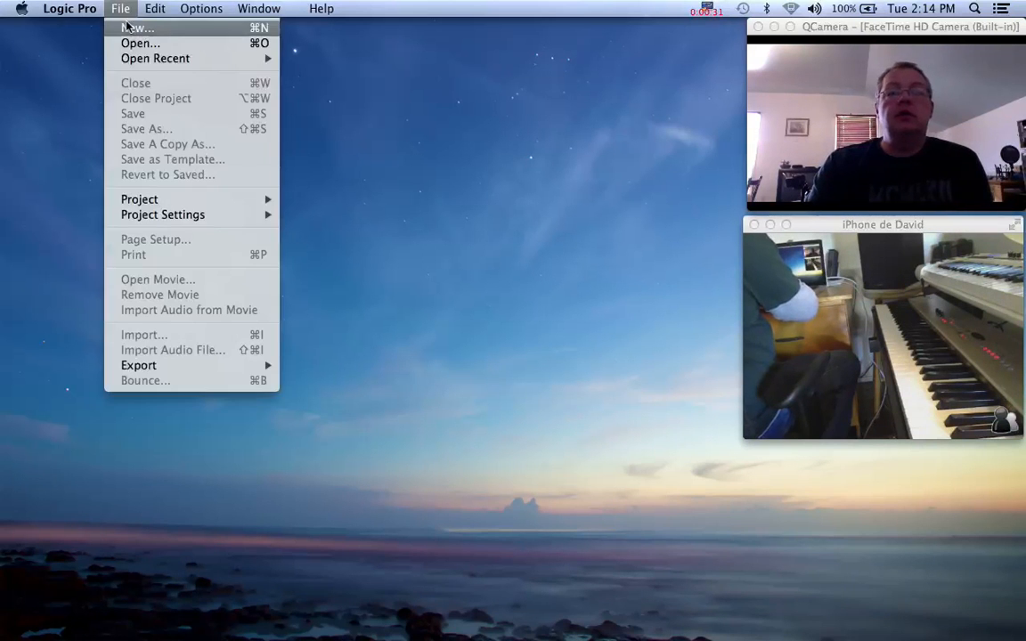
{"action": "left_click", "coordinate": [131, 28]}
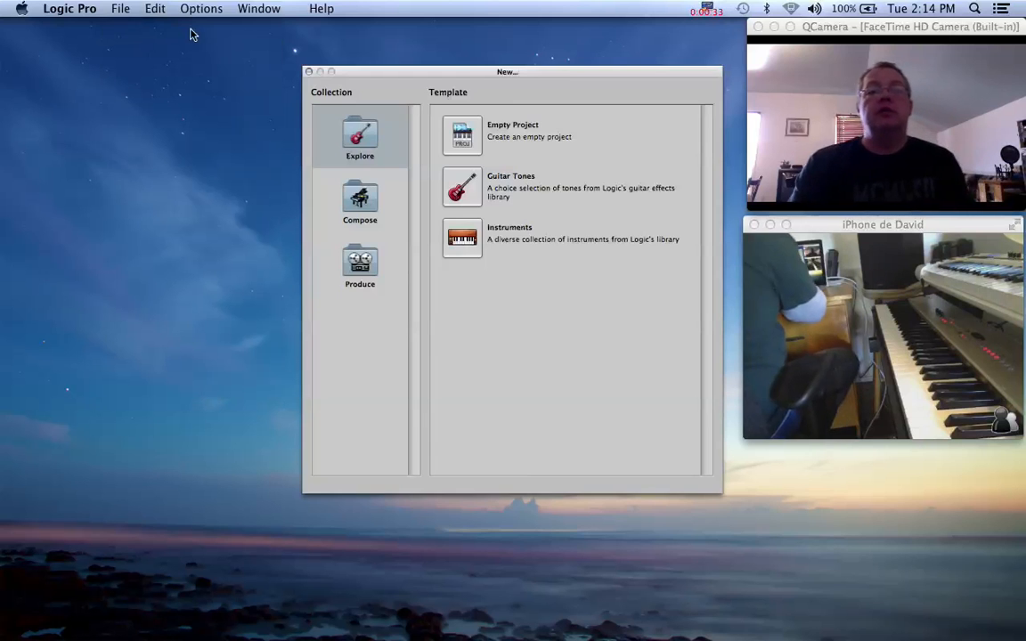
{"action": "left_click", "coordinate": [499, 130]}
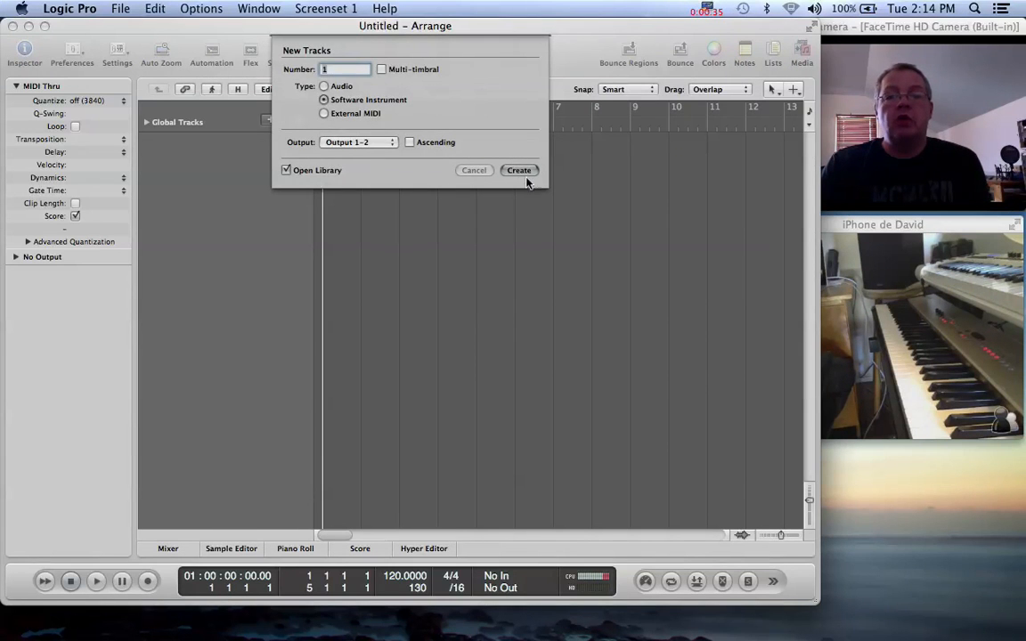
{"action": "left_click", "coordinate": [523, 171]}
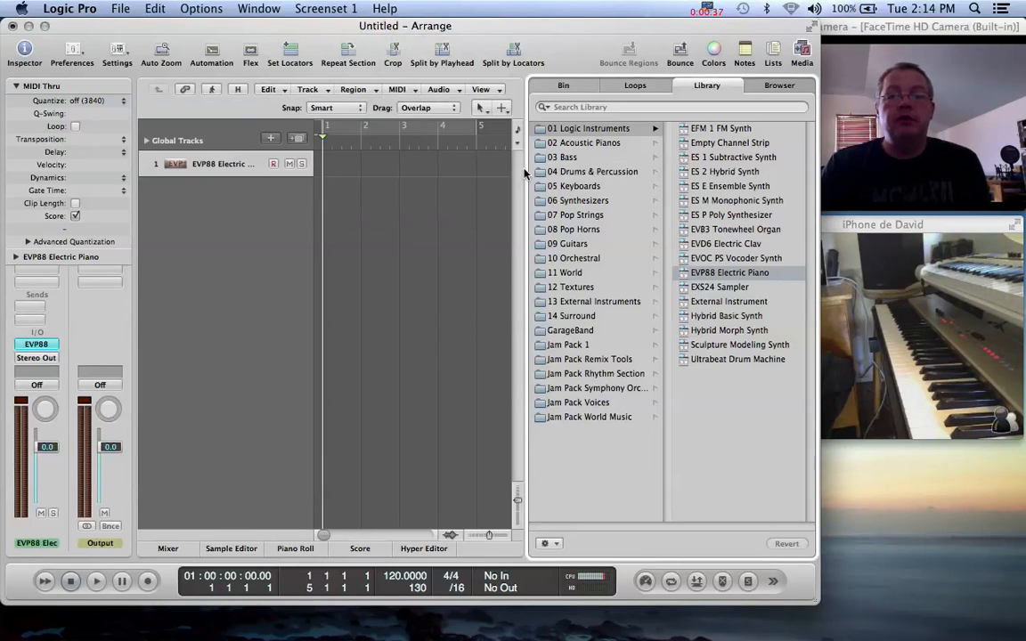
- Load the Steinway Piano Room sound from 02 Acoustic Pianos onto the track and arm it for recording
{"action": "left_click", "coordinate": [611, 144]}
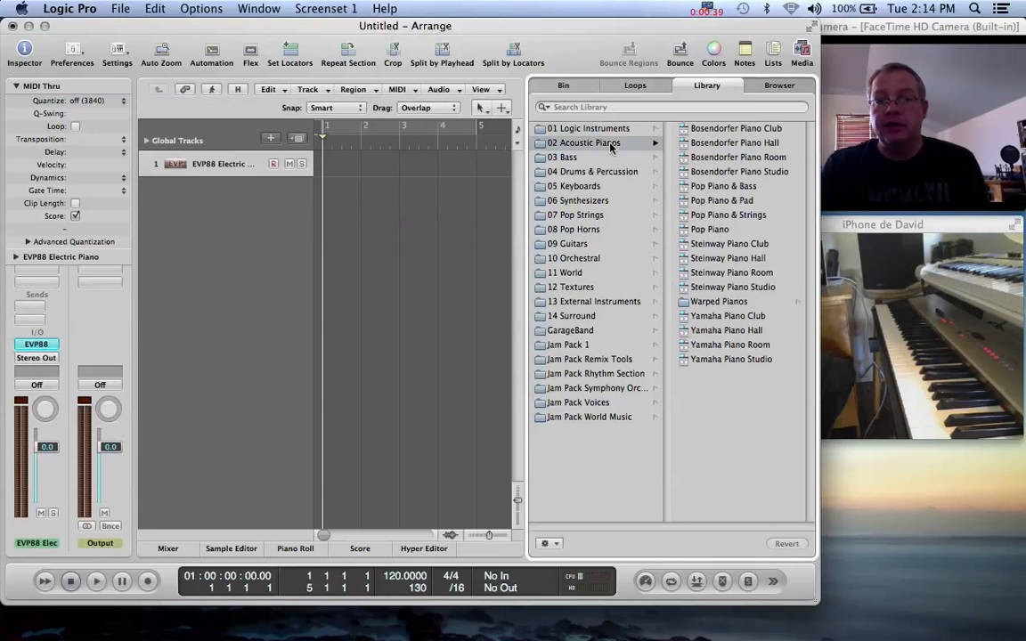
{"action": "left_click", "coordinate": [739, 277]}
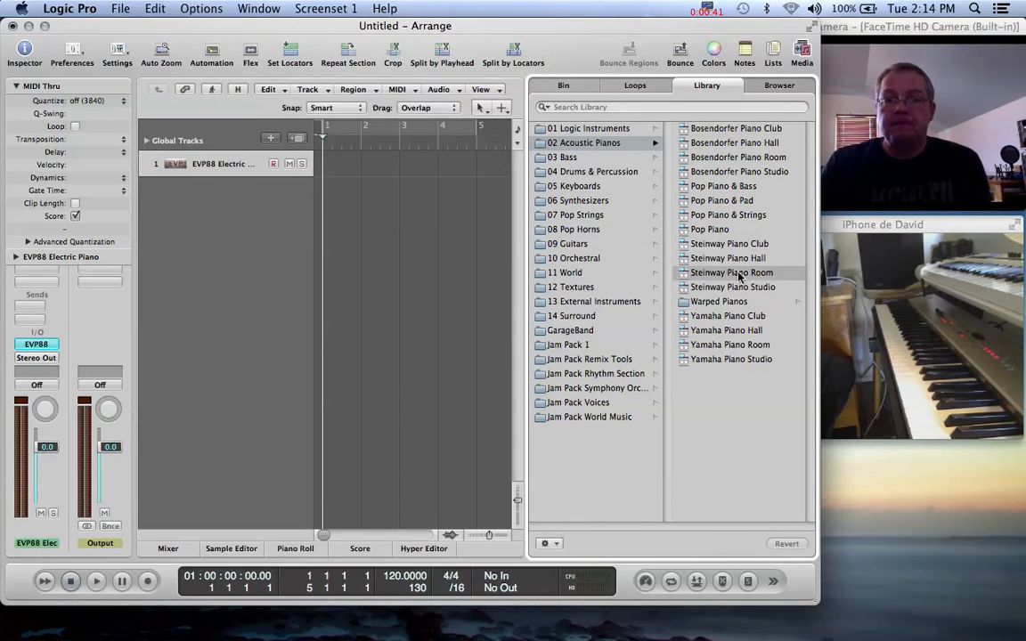
{"action": "left_click", "coordinate": [274, 164]}
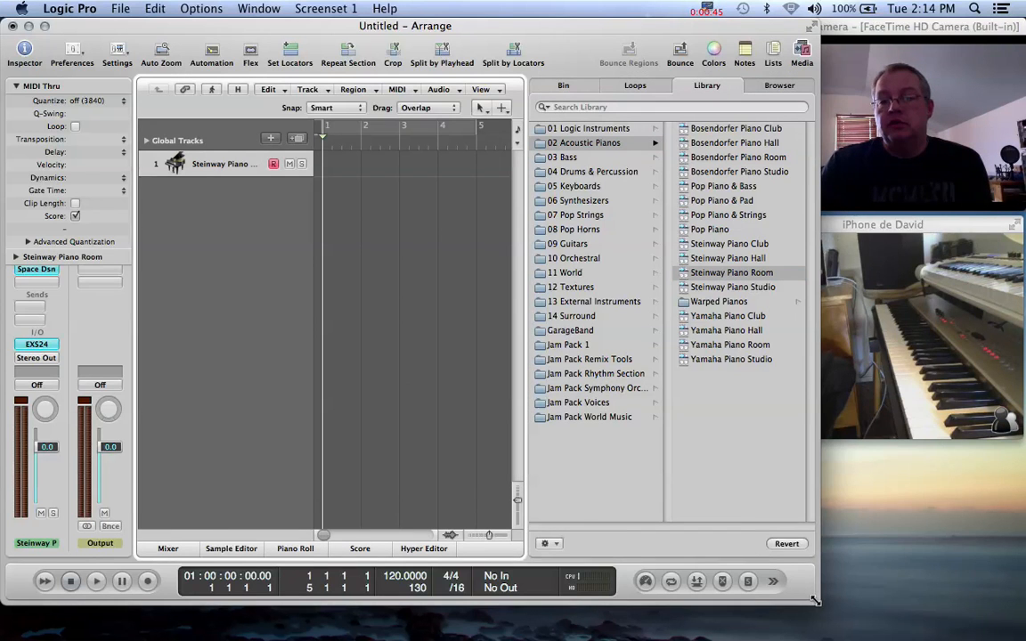
- Turn off the metronome's Click While Recording option, widening the window to reach it and restoring its width
{"action": "left_click_drag", "start_coordinate": [814, 601], "coordinate": [962, 602]}
{"action": "right_click", "coordinate": [857, 581]}
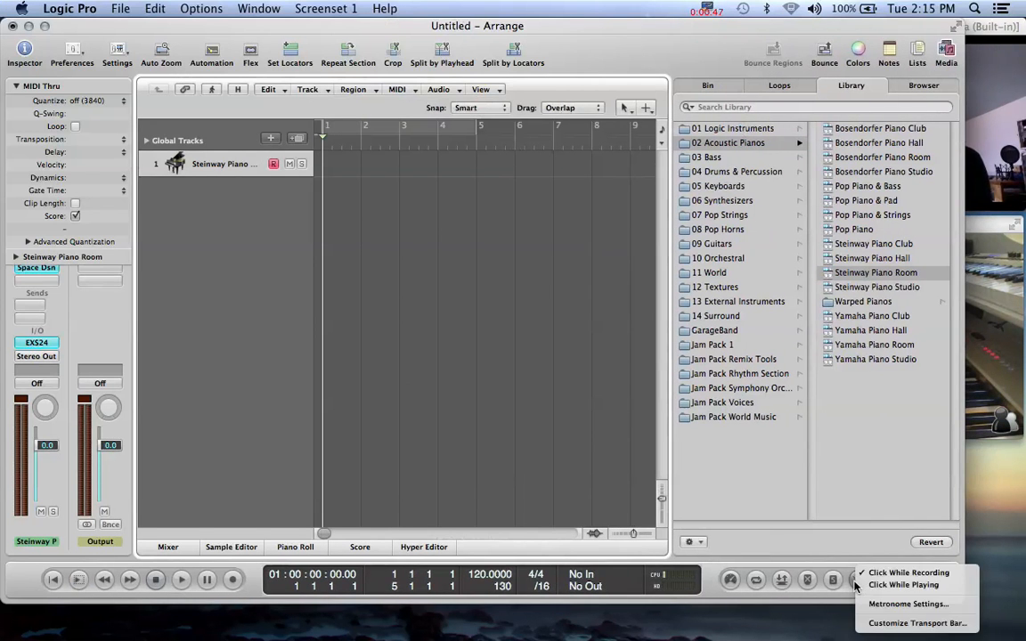
{"action": "left_click", "coordinate": [878, 584]}
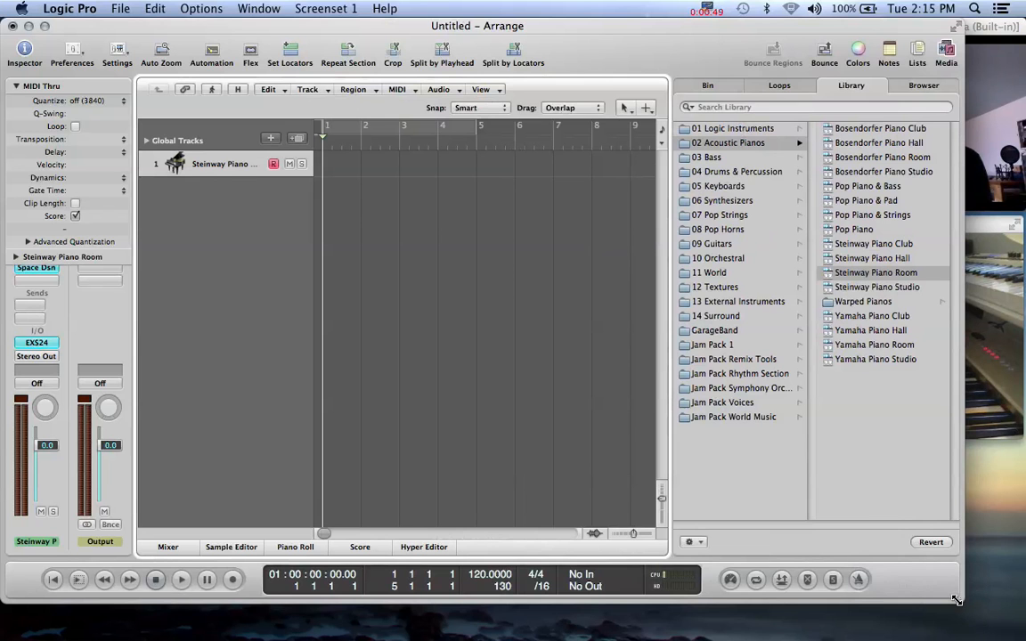
{"action": "left_click_drag", "start_coordinate": [957, 599], "coordinate": [818, 601]}
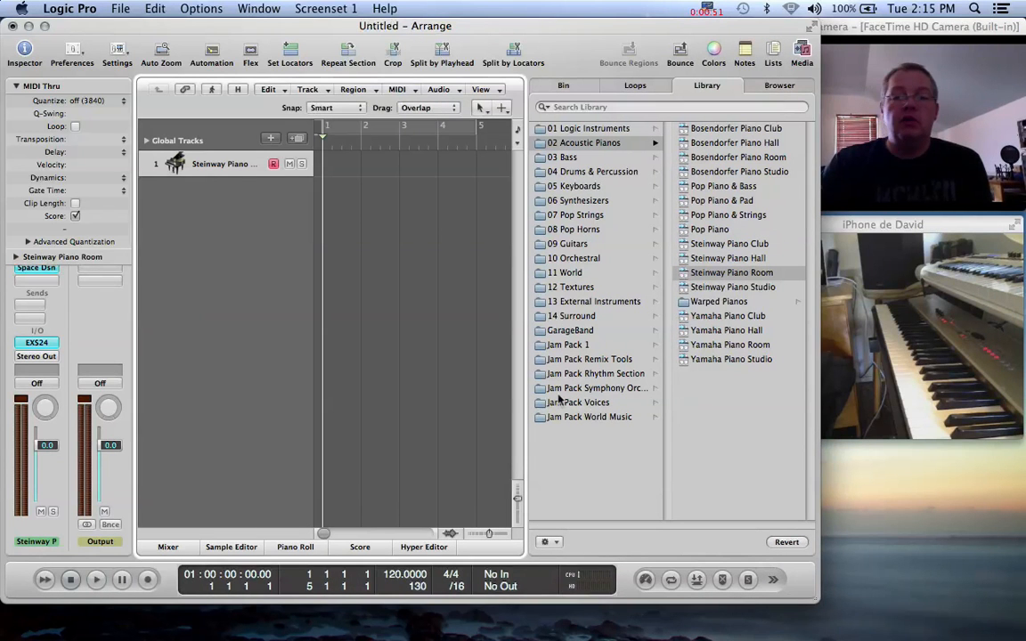
- Hide the library, record a free piano performance on the Steinway track, and return the playhead to the start
{"action": "left_click", "coordinate": [774, 47]}
{"action": "left_click", "coordinate": [776, 49]}
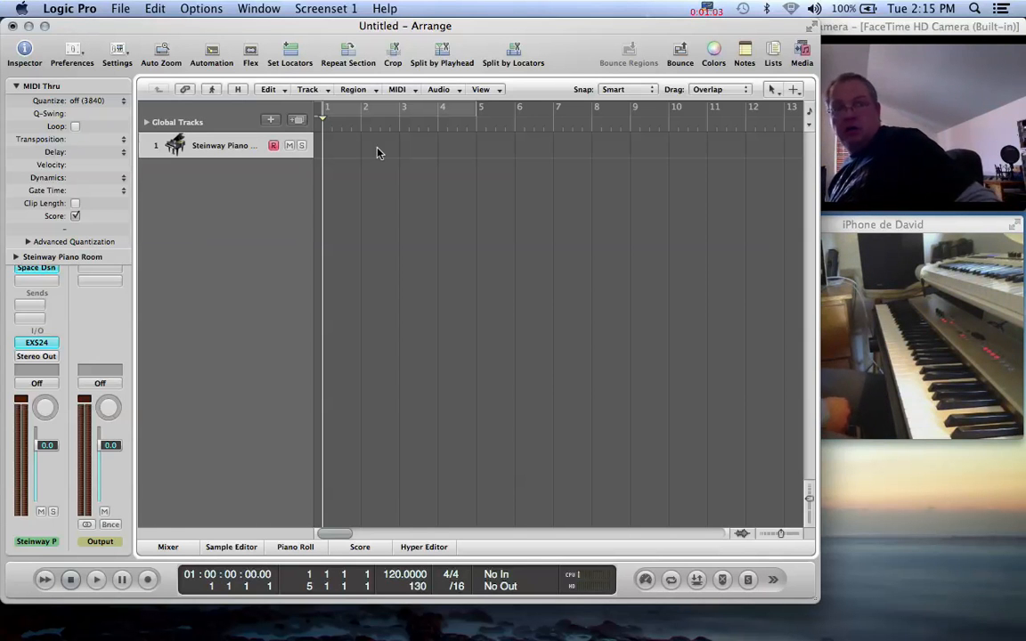
{"action": "key", "text": "r"}
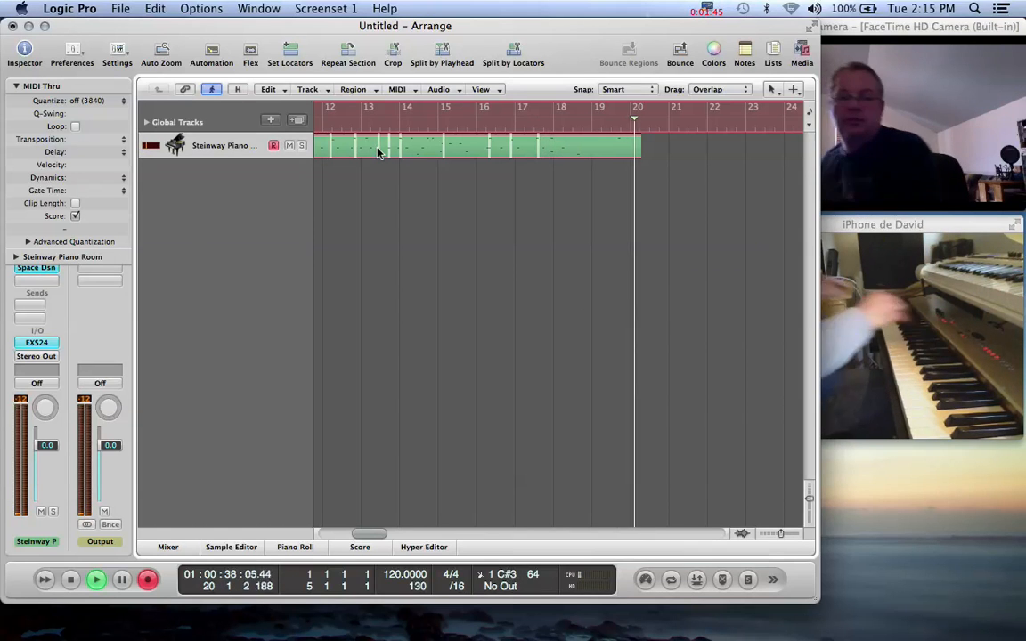
{"action": "key", "text": "space"}
{"action": "key", "text": "Return"}
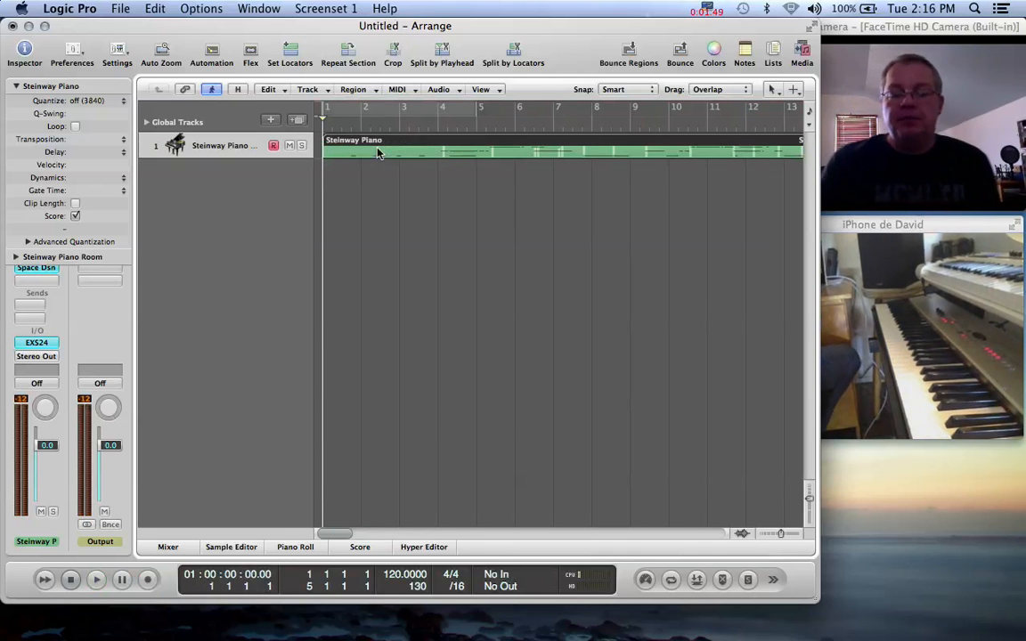
- Bounce the piano region in place to a new track, muting the source region and using Overload Protection Only normalization
{"action": "right_click", "coordinate": [378, 153]}
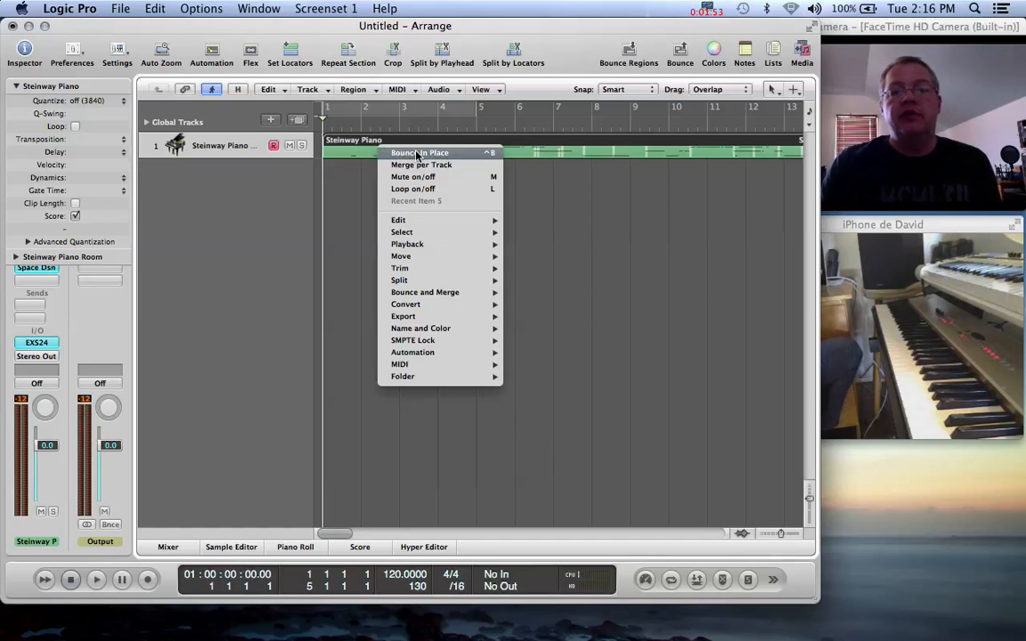
{"action": "left_click", "coordinate": [416, 154]}
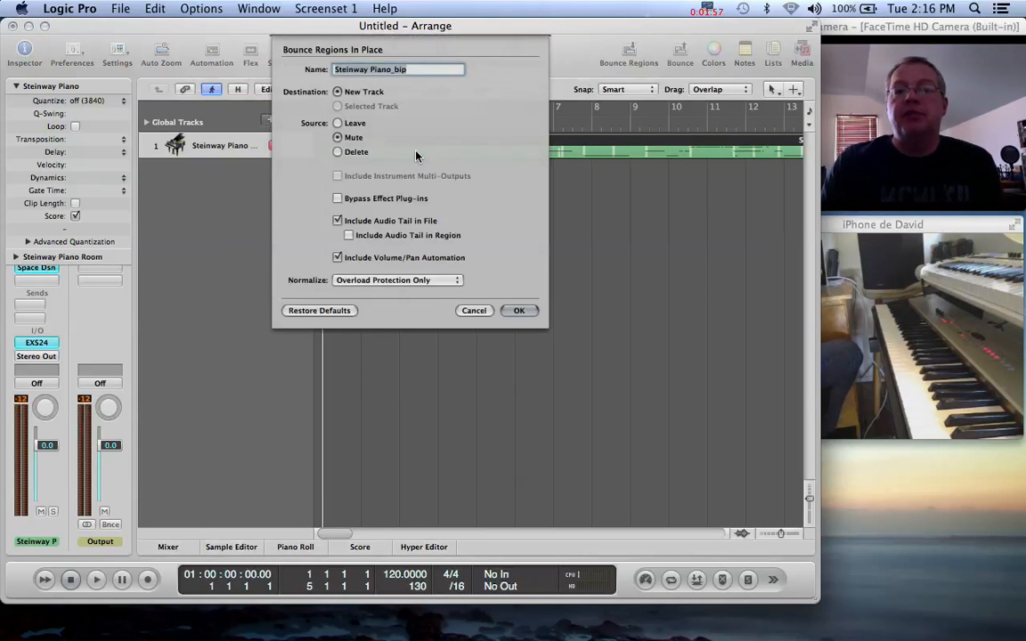
{"action": "left_click", "coordinate": [520, 311]}
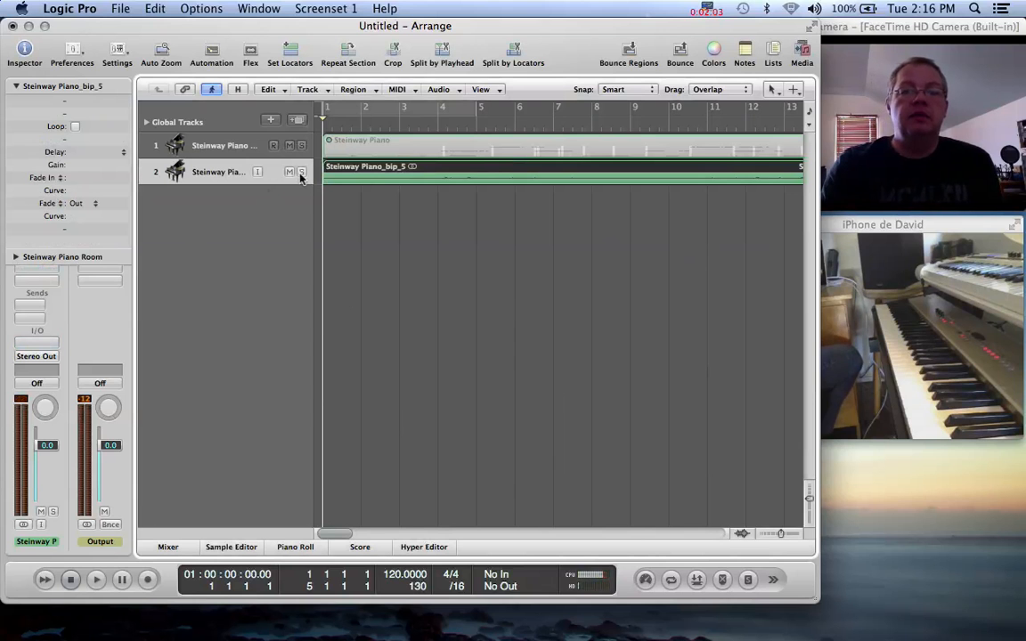
- Record guide beats along with the bounced piano on a new, muted software instrument track using the EVP88 Electric Piano
{"action": "left_click", "coordinate": [270, 121]}
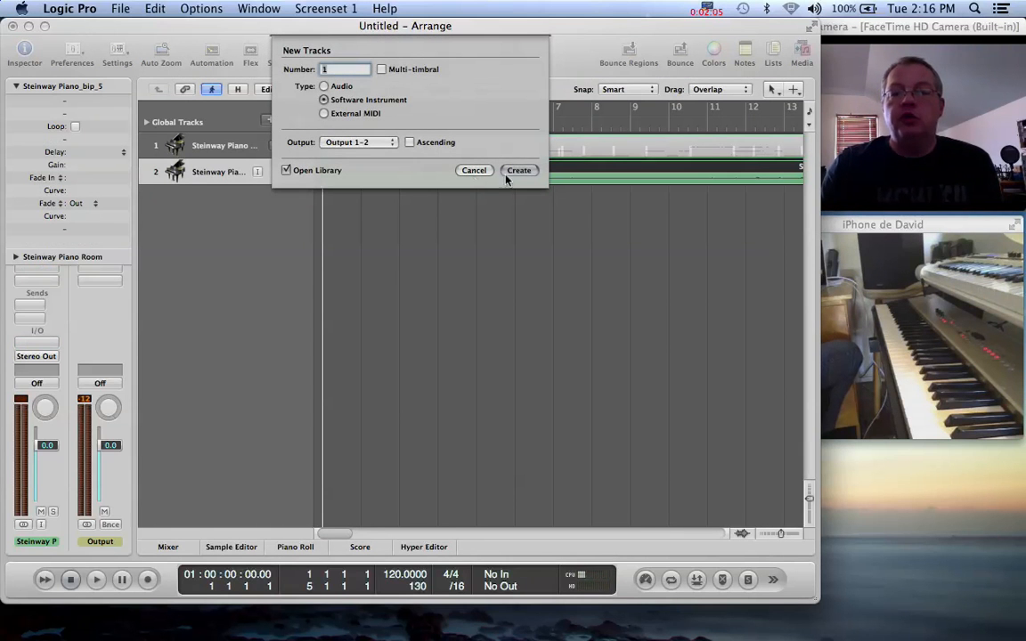
{"action": "left_click", "coordinate": [517, 171]}
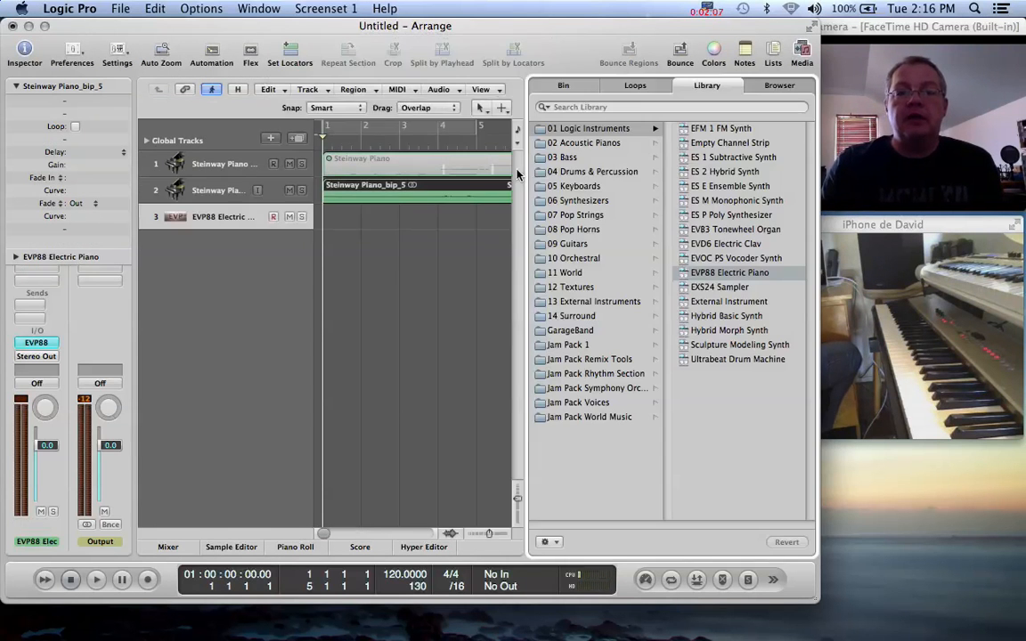
{"action": "left_click", "coordinate": [273, 216]}
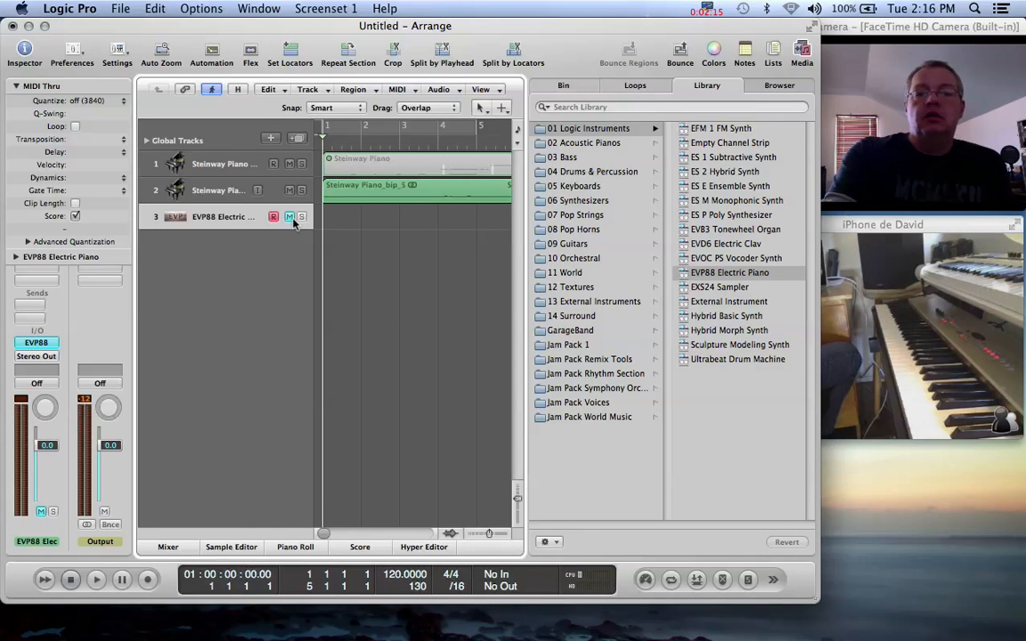
{"action": "key", "text": "r"}
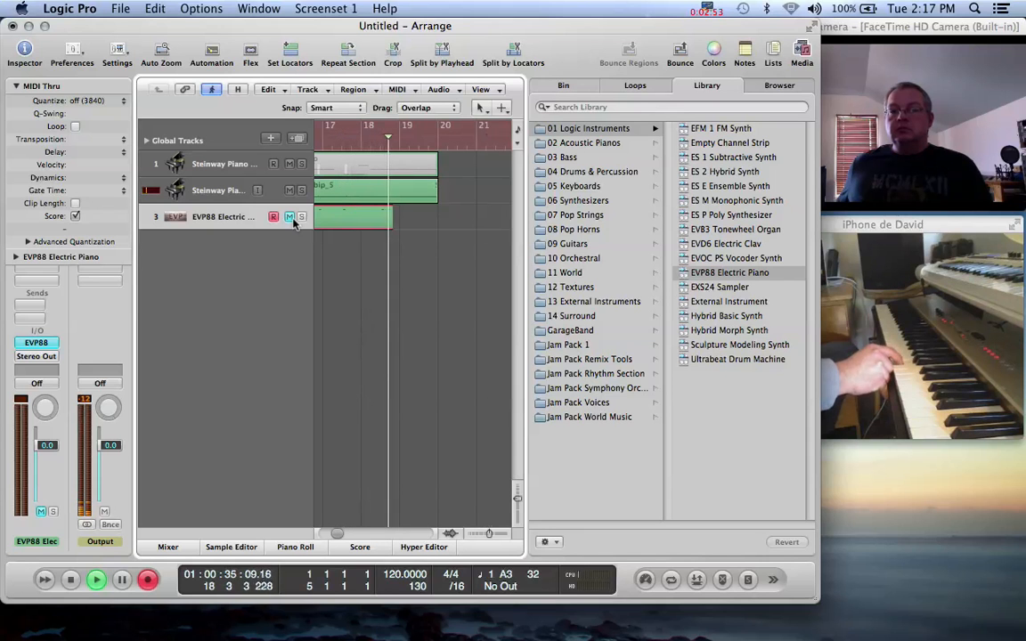
{"action": "key", "text": "space"}
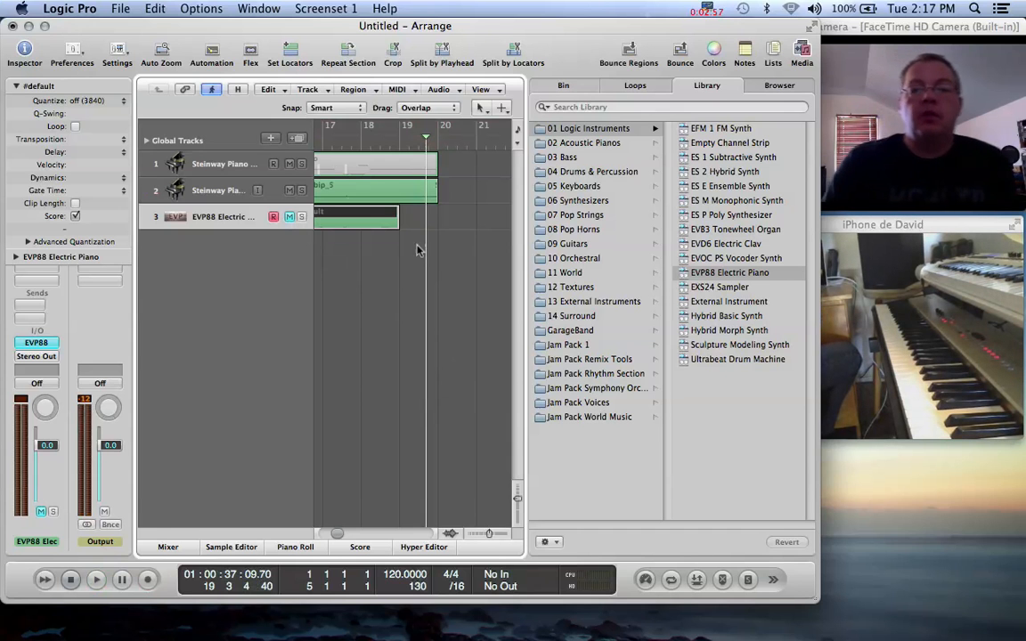
- Examine the notation of the original Steinway Piano region in an enlarged Score editor
{"action": "left_click", "coordinate": [401, 165]}
{"action": "left_click", "coordinate": [295, 547]}
{"action": "left_click", "coordinate": [360, 547]}
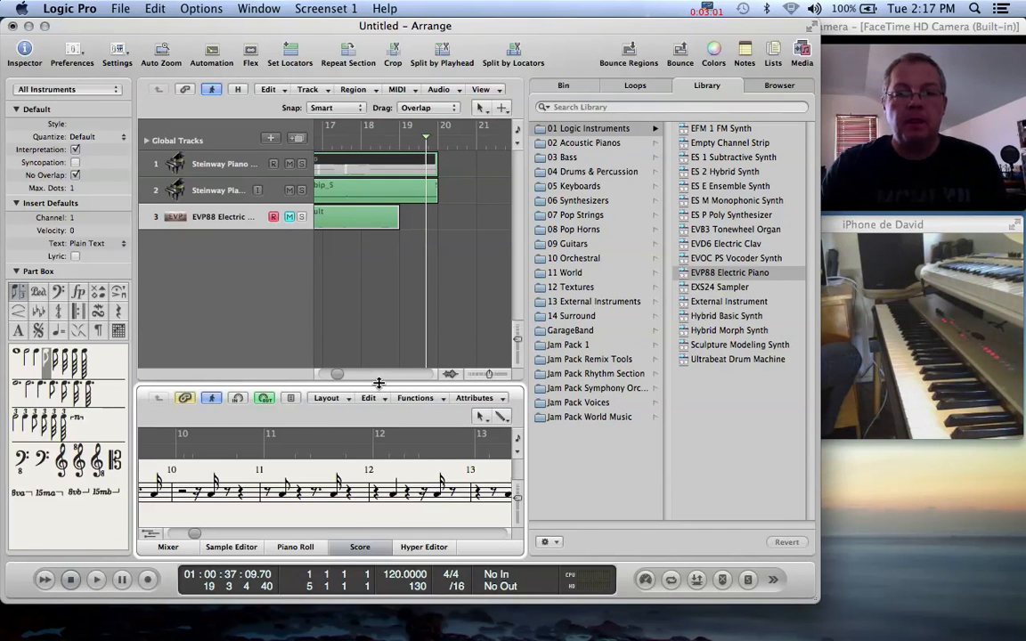
{"action": "left_click_drag", "start_coordinate": [378, 383], "coordinate": [370, 263]}
{"action": "left_click", "coordinate": [457, 182]}
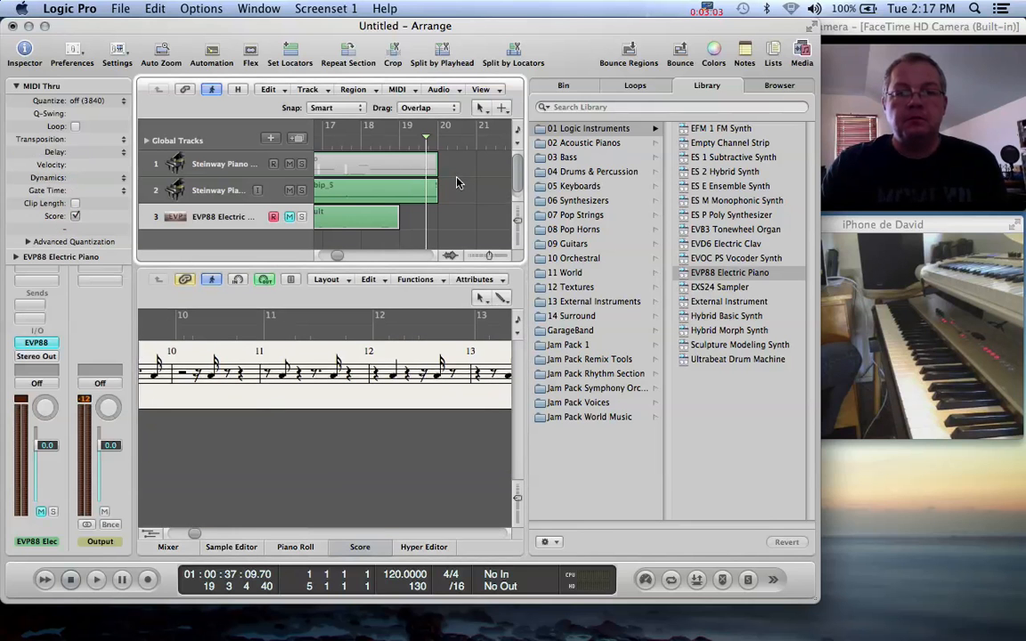
{"action": "left_click", "coordinate": [394, 163]}
{"action": "scroll", "coordinate": [399, 406], "scroll_direction": "left", "scroll_amount": 10}
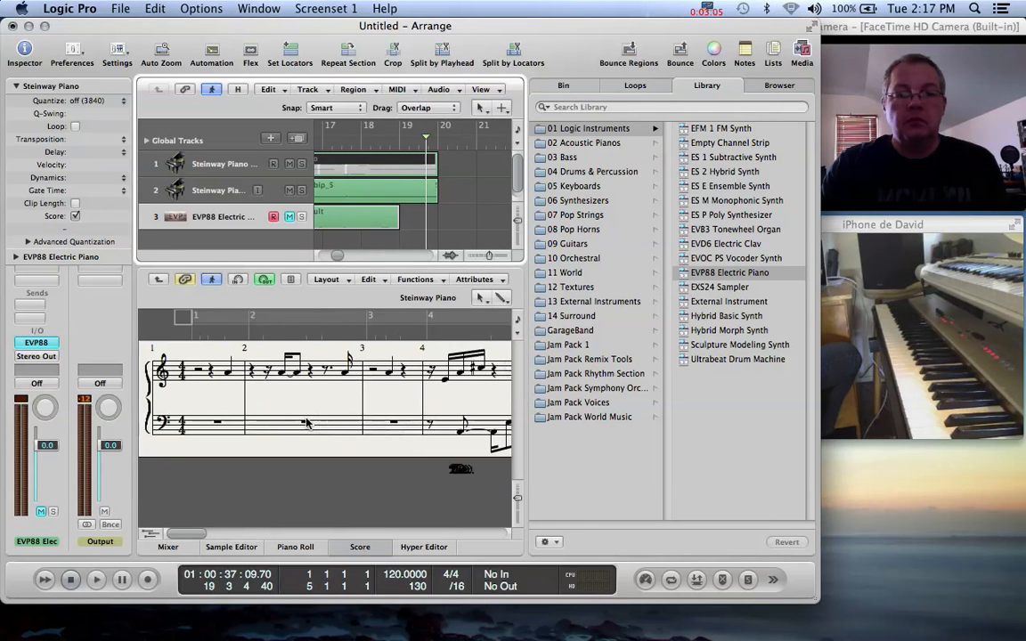
{"action": "scroll", "coordinate": [436, 389], "scroll_direction": "right", "scroll_amount": 8}
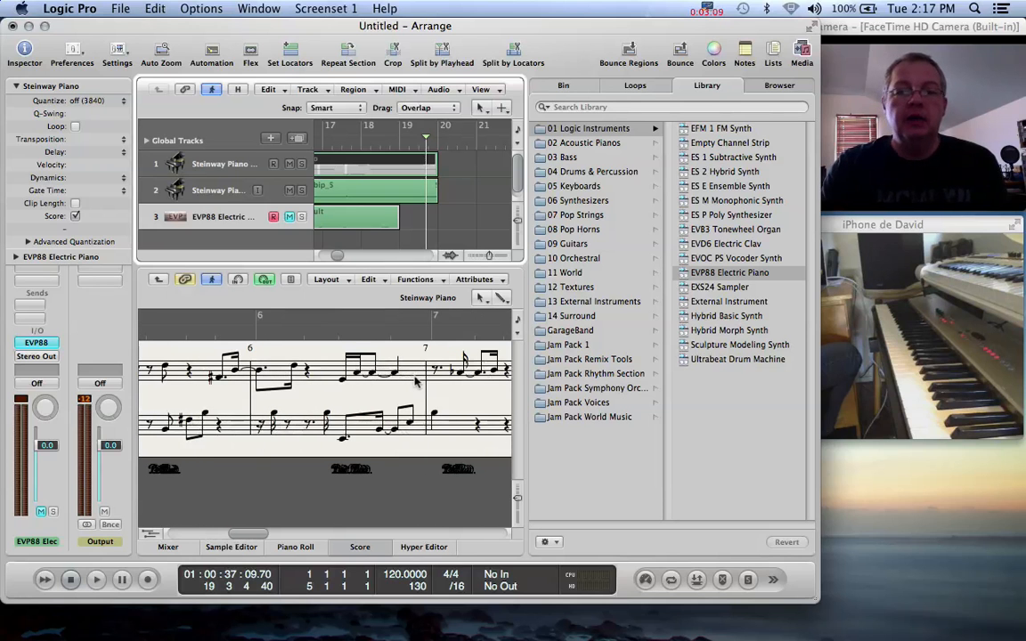
- Select the guide region on the EVP88 track and show the expanded Beat Mapping track among the global tracks
{"action": "left_click", "coordinate": [354, 225]}
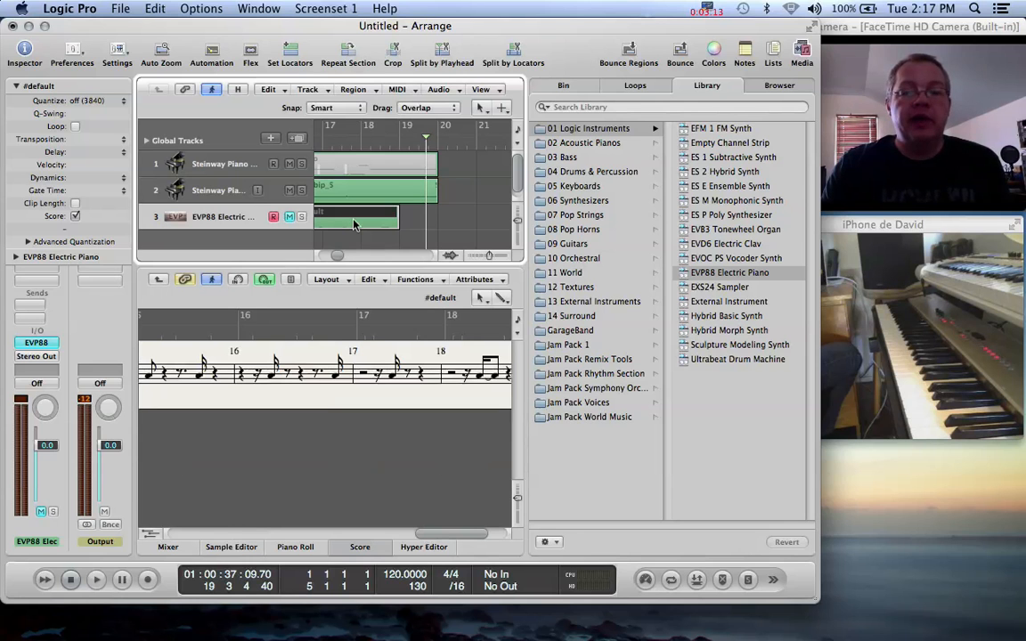
{"action": "left_click", "coordinate": [147, 142]}
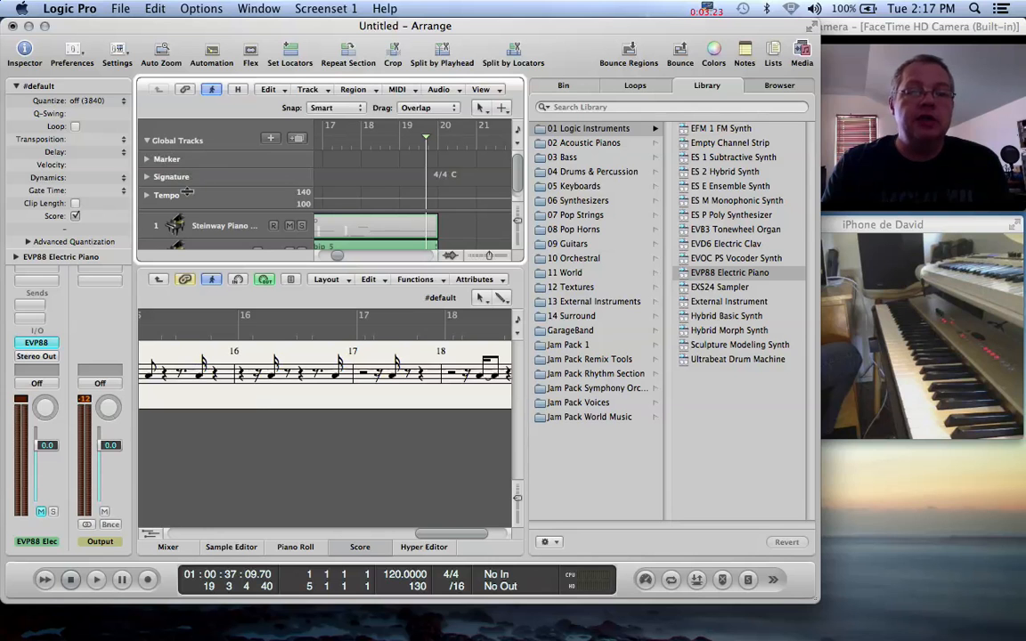
{"action": "right_click", "coordinate": [214, 138]}
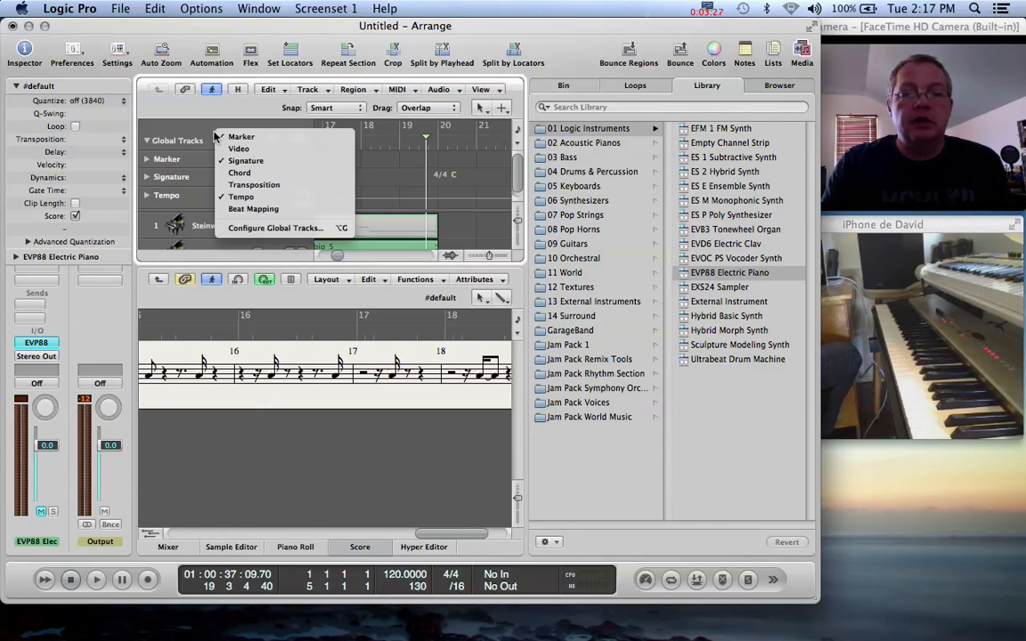
{"action": "left_click", "coordinate": [263, 209]}
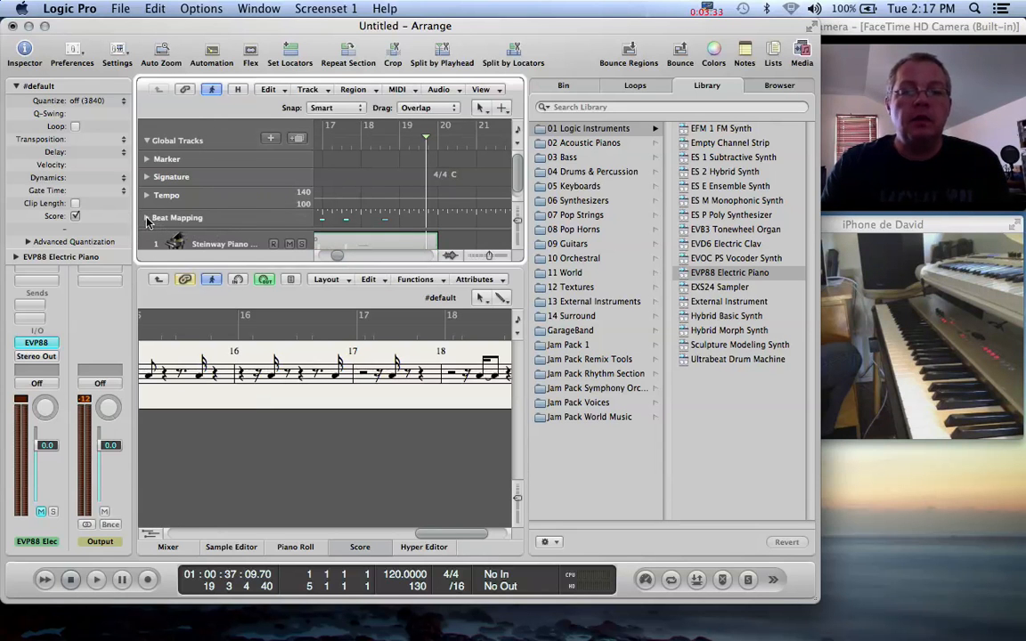
{"action": "left_click", "coordinate": [147, 218]}
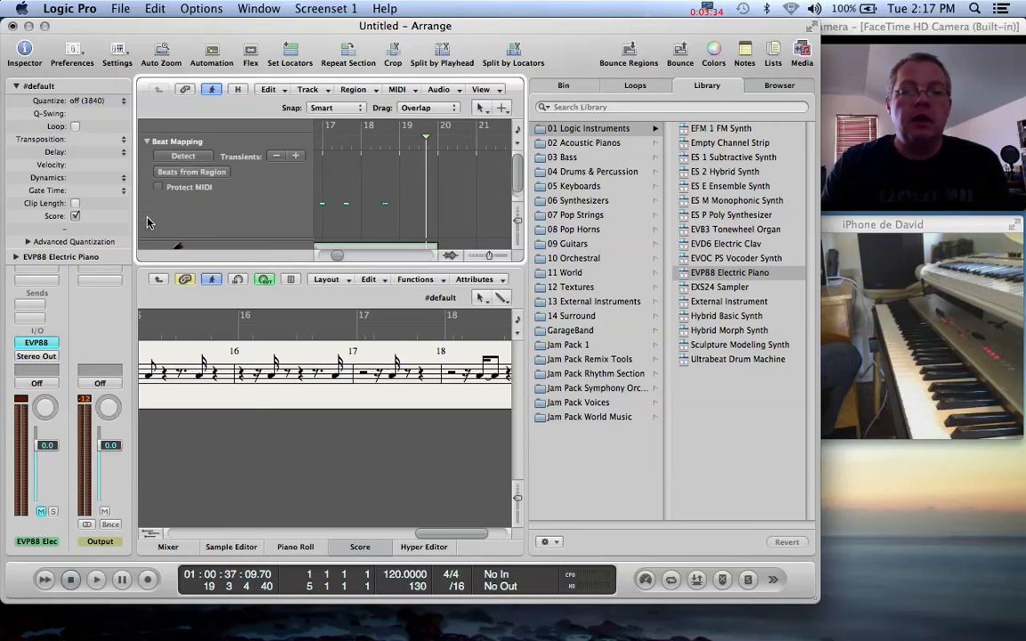
- Set the beat map from the selected guide region, using a note value of 1/4 Note
{"action": "left_click", "coordinate": [192, 173]}
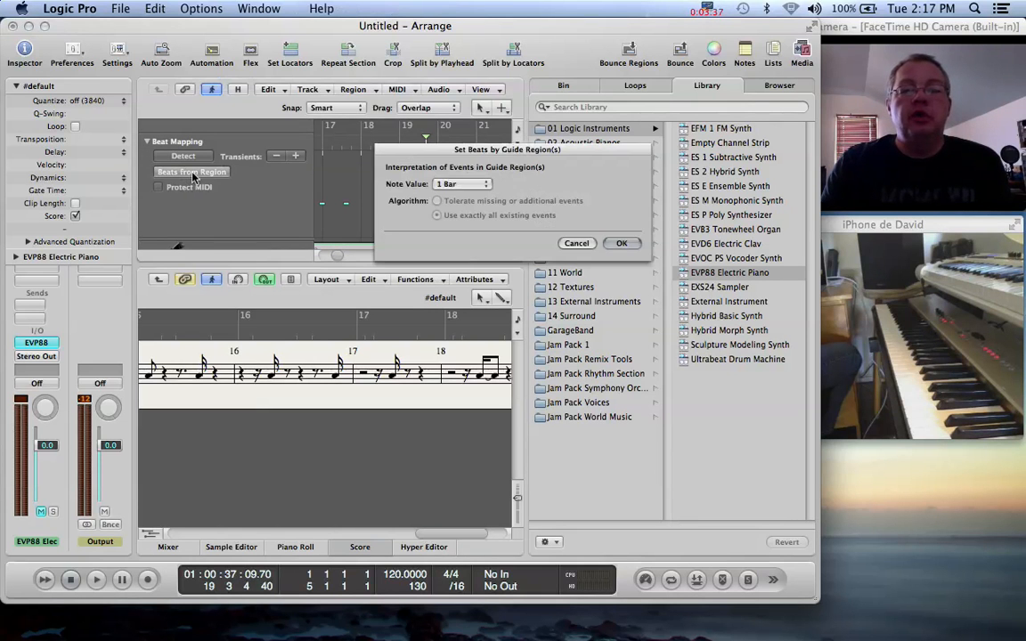
{"action": "left_click", "coordinate": [485, 185]}
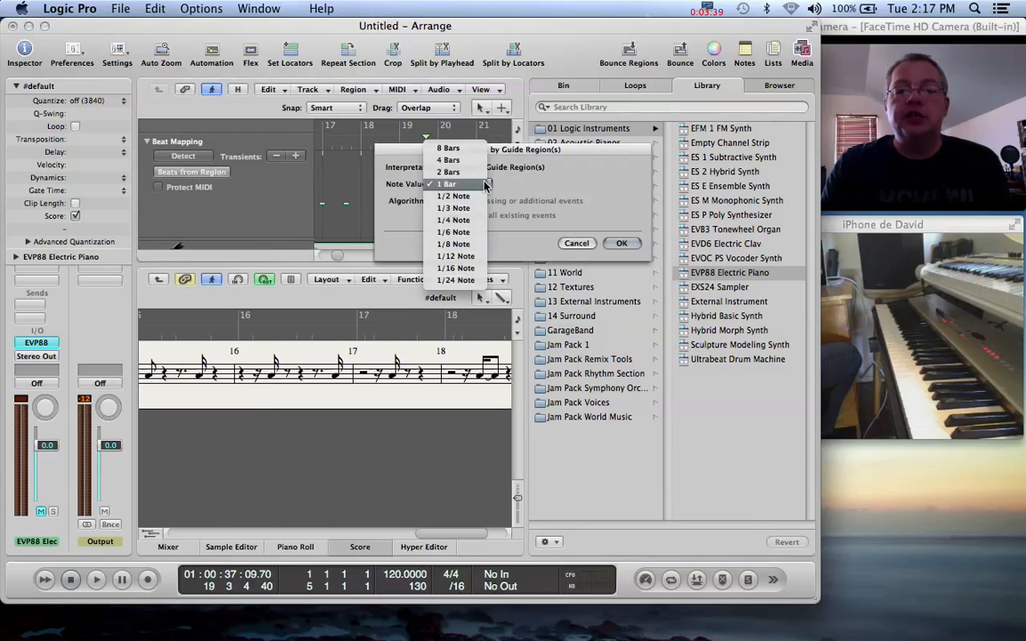
{"action": "left_click", "coordinate": [476, 224]}
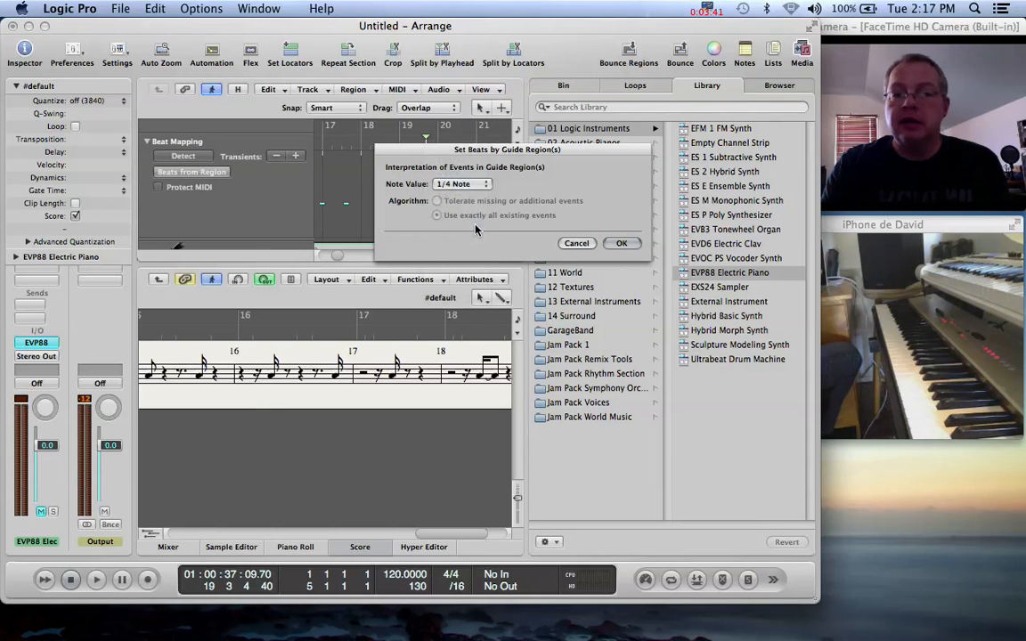
{"action": "left_click", "coordinate": [621, 245]}
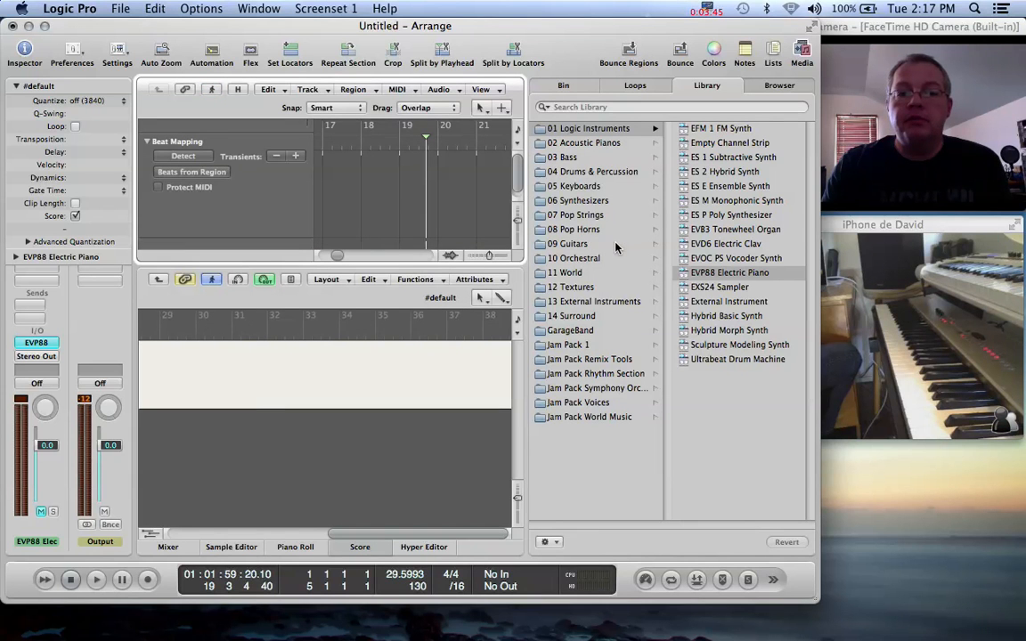
- Enlarge the Arrange area at the project's start and collapse the Beat Mapping track within the global tracks
{"action": "scroll", "coordinate": [404, 193], "scroll_direction": "left", "scroll_amount": 10}
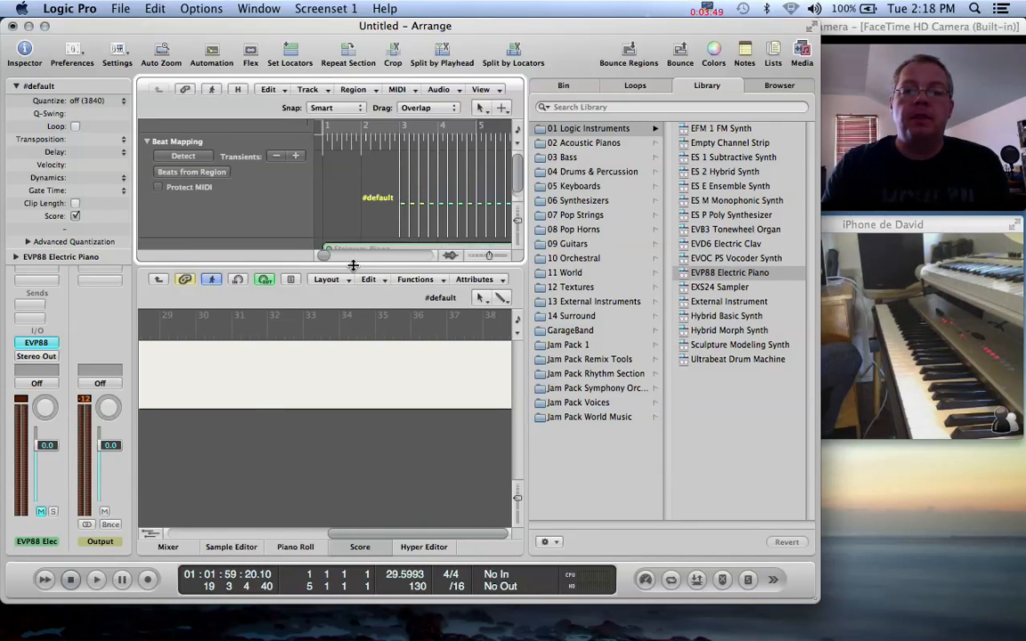
{"action": "left_click_drag", "start_coordinate": [353, 266], "coordinate": [318, 451]}
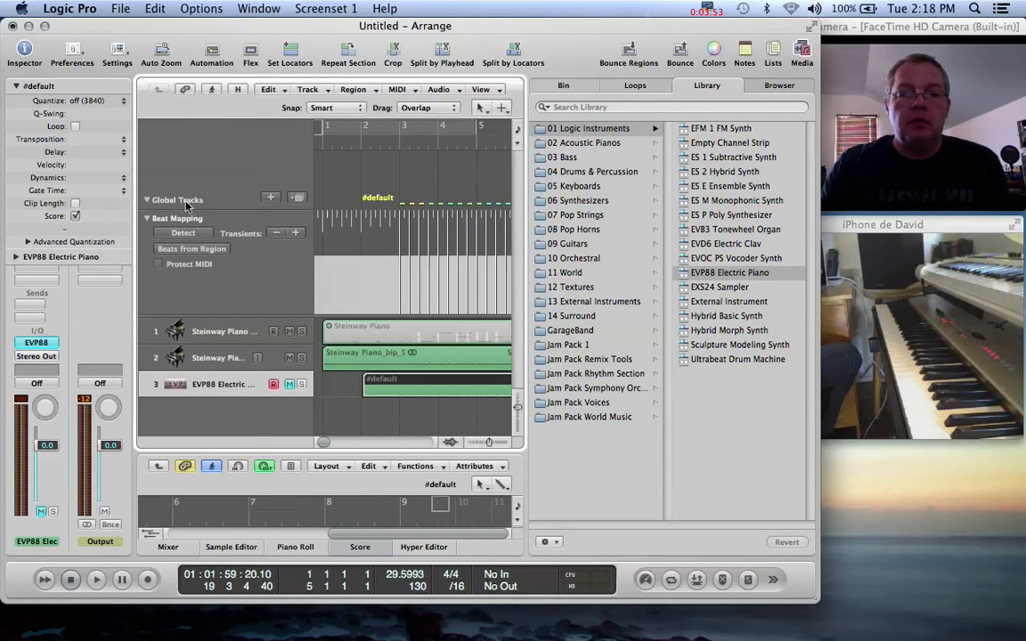
{"action": "left_click", "coordinate": [148, 201]}
{"action": "double_click", "coordinate": [148, 204]}
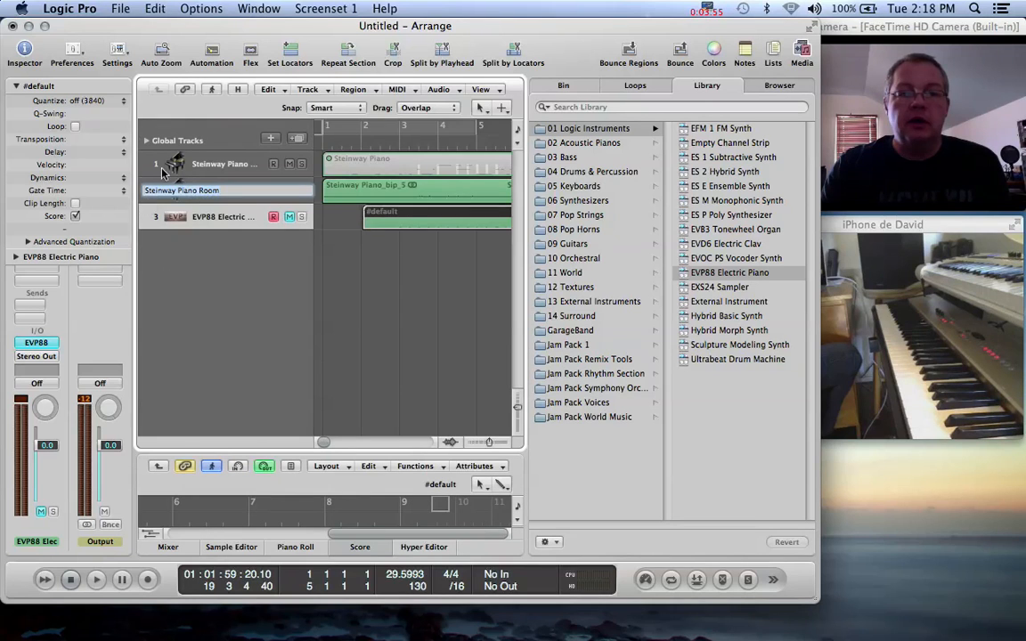
{"action": "left_click", "coordinate": [149, 142]}
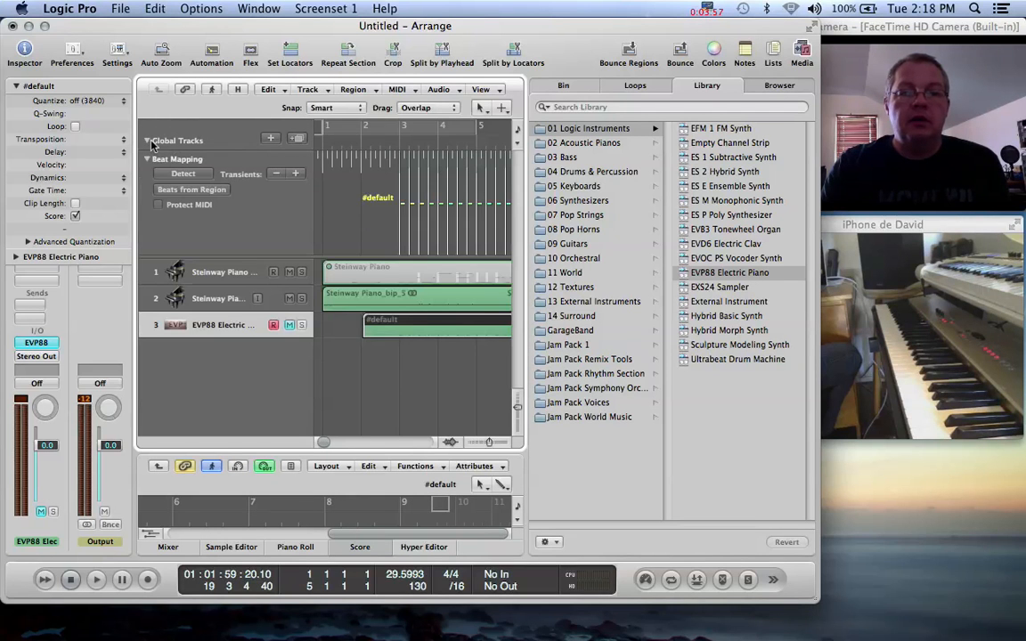
{"action": "left_click", "coordinate": [148, 160]}
{"action": "left_click", "coordinate": [147, 142]}
{"action": "left_click", "coordinate": [147, 141]}
{"action": "left_click", "coordinate": [147, 142]}
{"action": "left_click", "coordinate": [147, 141]}
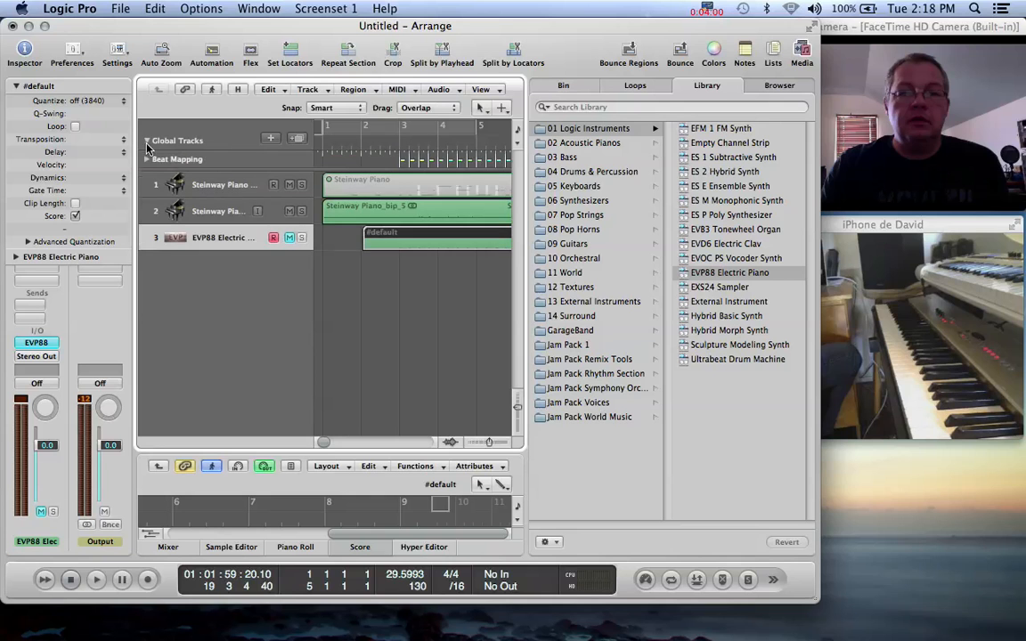
- Add the Tempo track to the global tracks and increase the height of the Tempo and Beat Mapping tracks
{"action": "left_click", "coordinate": [193, 166]}
{"action": "right_click", "coordinate": [209, 140]}
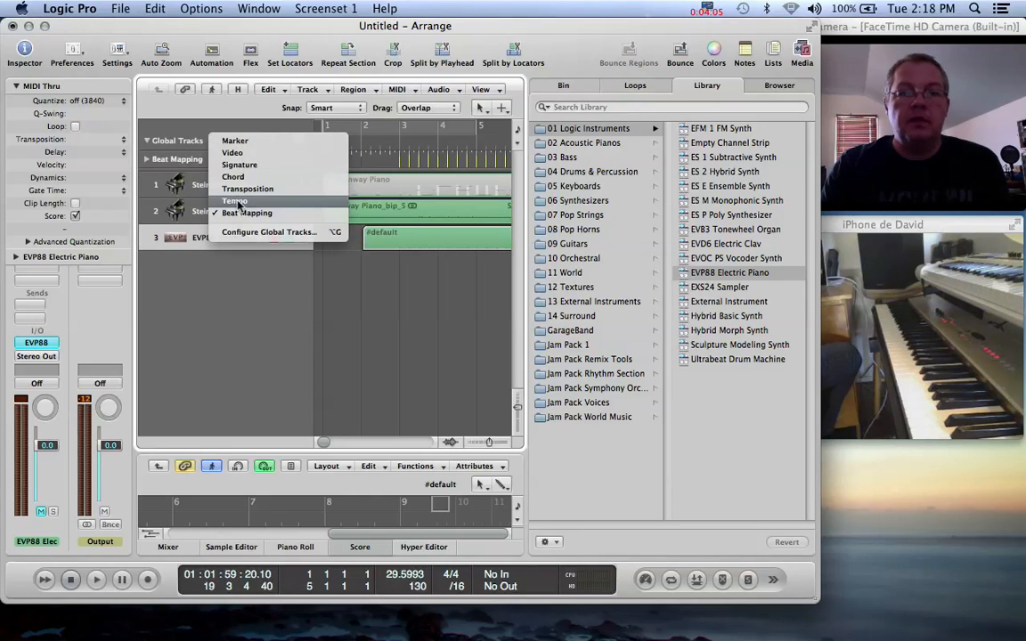
{"action": "left_click", "coordinate": [235, 201]}
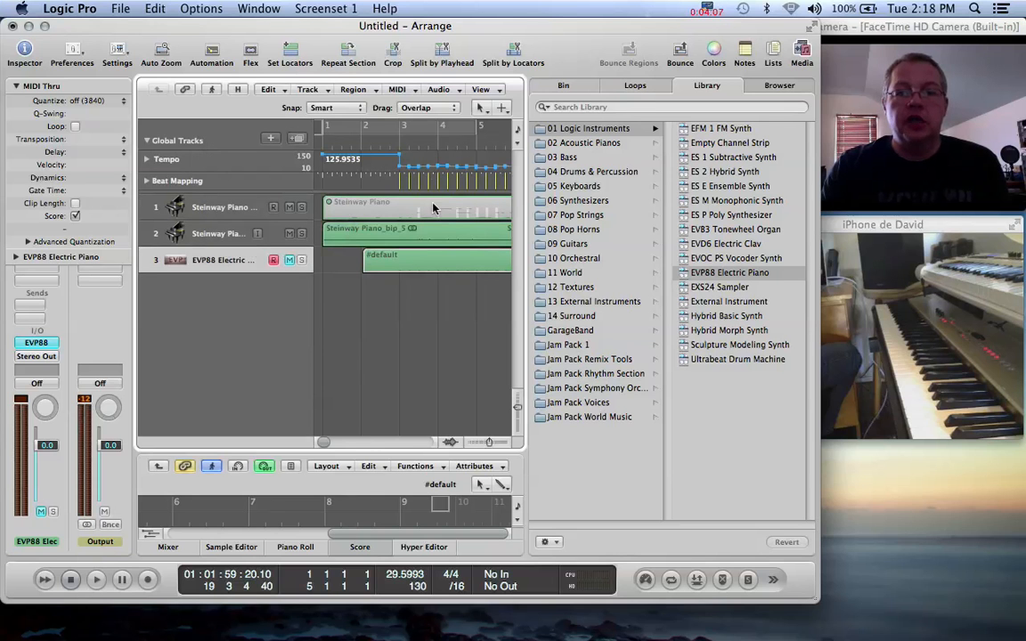
{"action": "left_click_drag", "start_coordinate": [429, 192], "coordinate": [415, 287]}
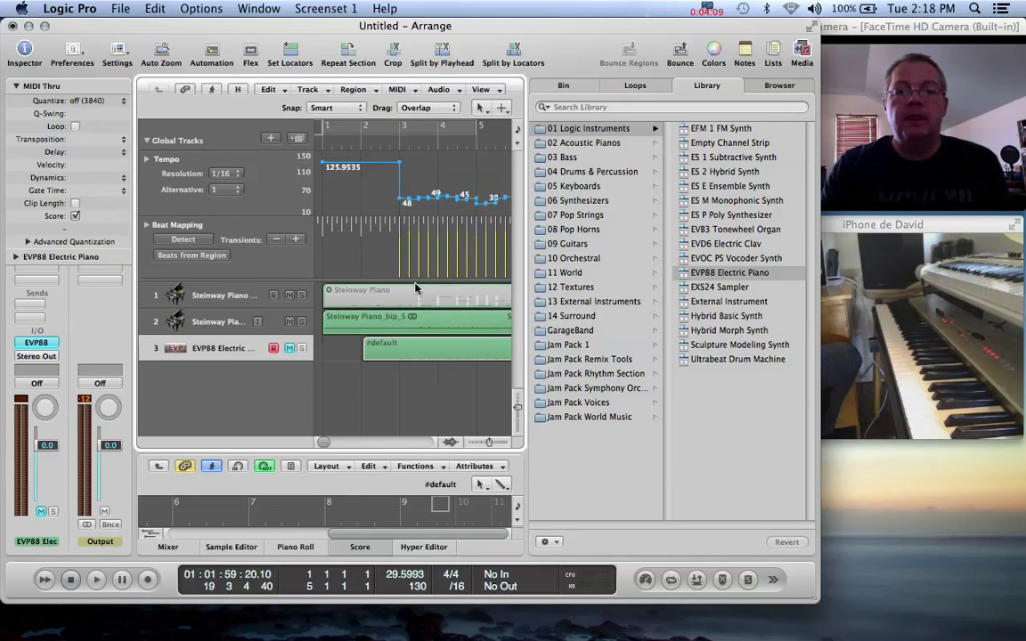
- Play the project with the original Steinway Piano region shown in an enlarged Score editor, and hide the Media area to widen it
{"action": "key", "text": "space"}
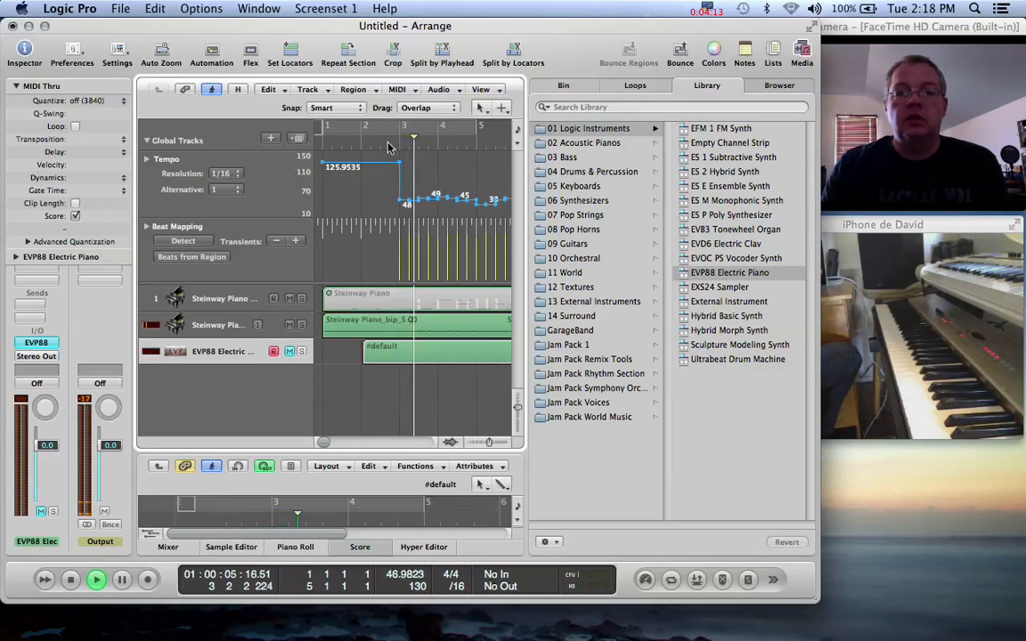
{"action": "left_click", "coordinate": [440, 305]}
{"action": "left_click_drag", "start_coordinate": [323, 449], "coordinate": [323, 278]}
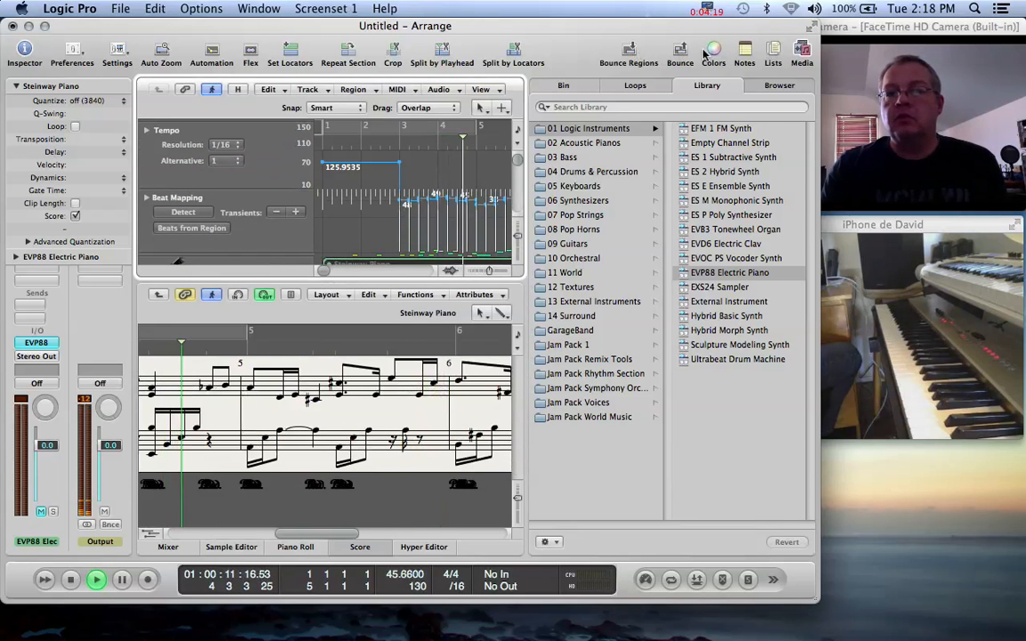
{"action": "left_click", "coordinate": [775, 55]}
{"action": "left_click", "coordinate": [775, 56]}
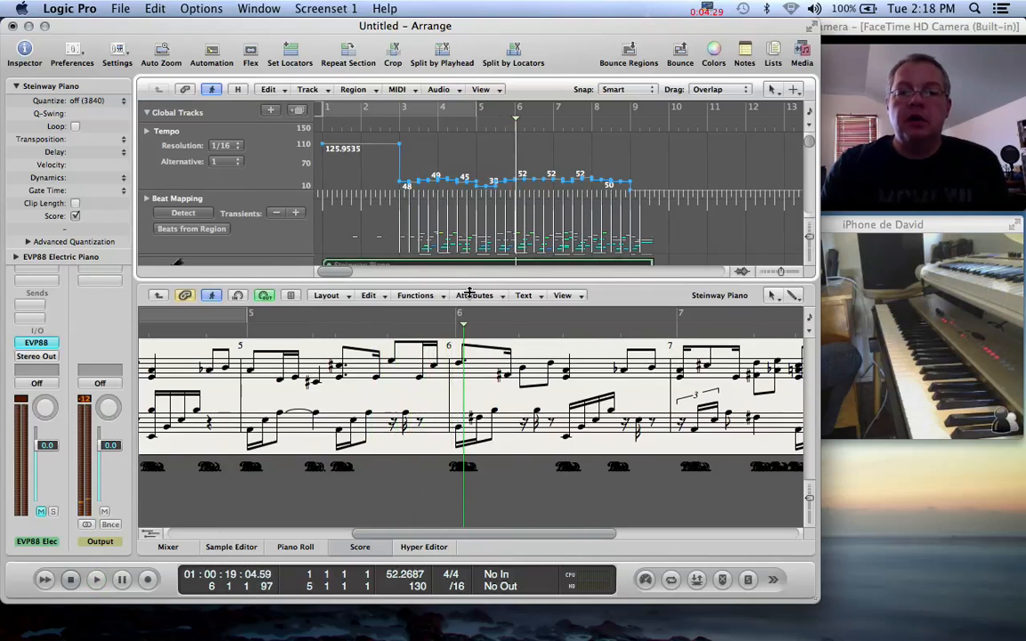
- Enlarge the Arrange area and set the time signature to 2/4 at bar 6
{"action": "left_click_drag", "start_coordinate": [469, 280], "coordinate": [455, 401]}
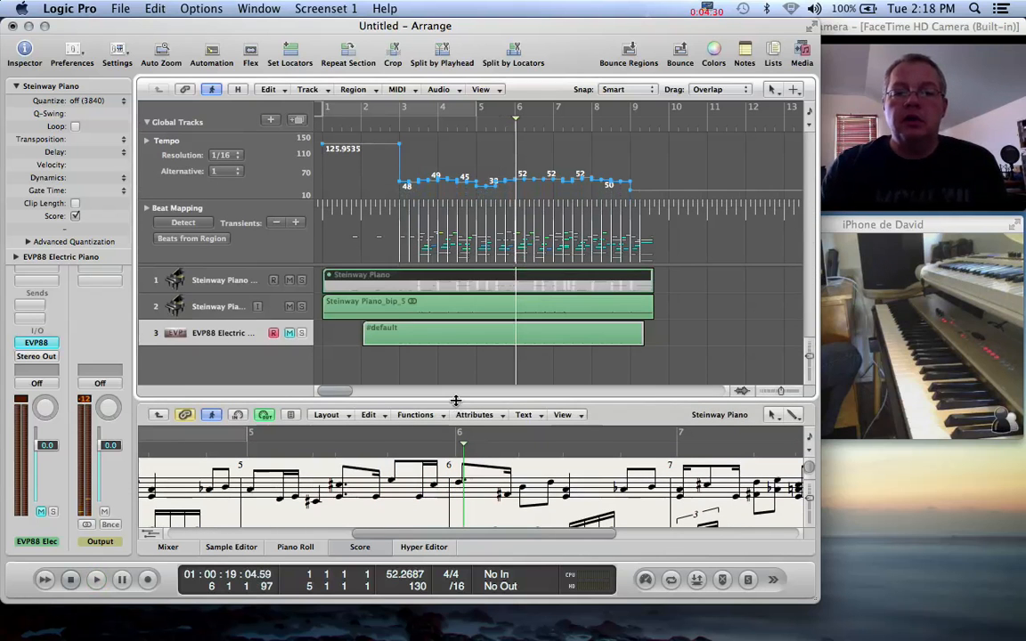
{"action": "left_click", "coordinate": [445, 577]}
{"action": "type", "text": "2"}
{"action": "key", "text": "Return"}
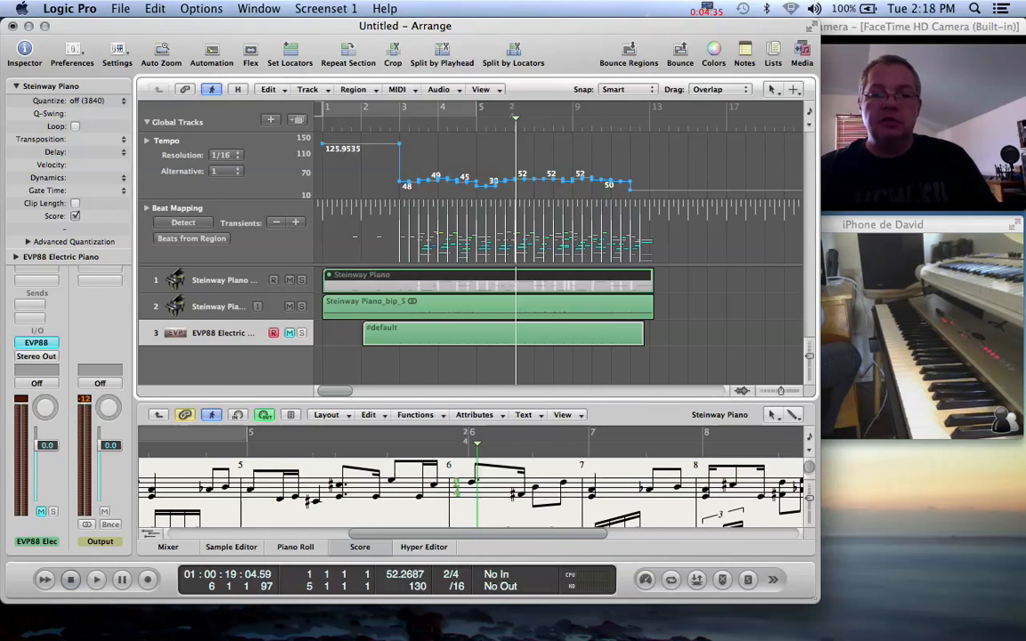
- Return the playhead to the project's start and set the time signature to 2/4 there
{"action": "key", "text": "Return"}
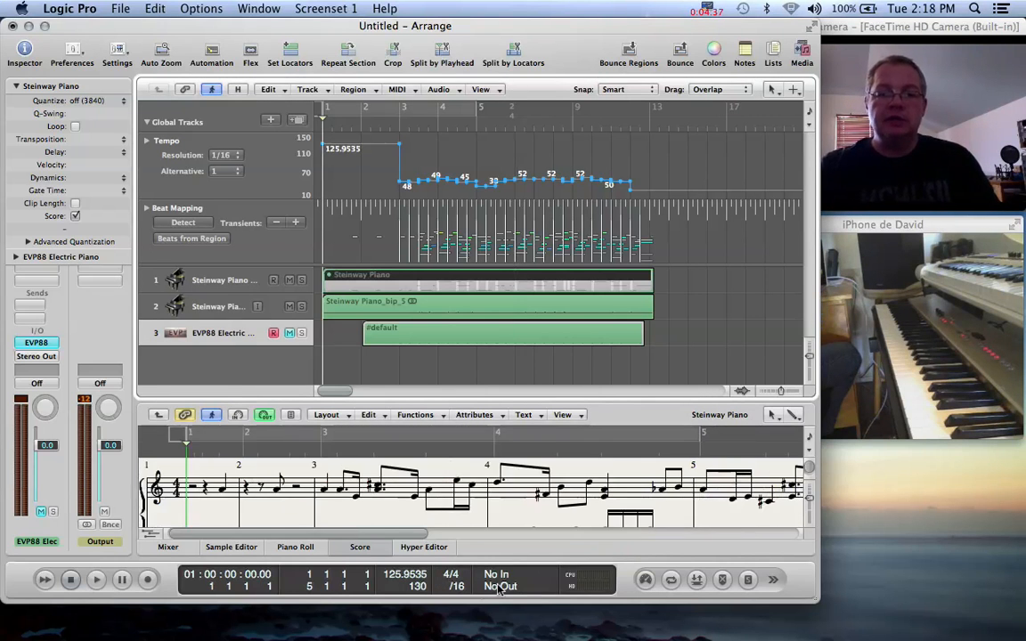
{"action": "left_click", "coordinate": [442, 576]}
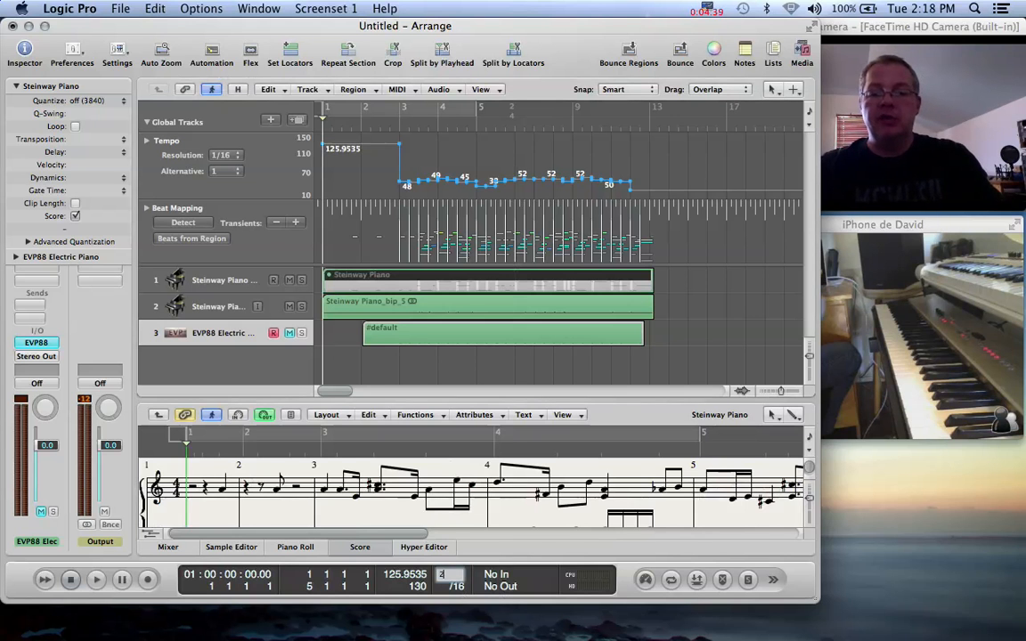
{"action": "key", "text": "Return"}
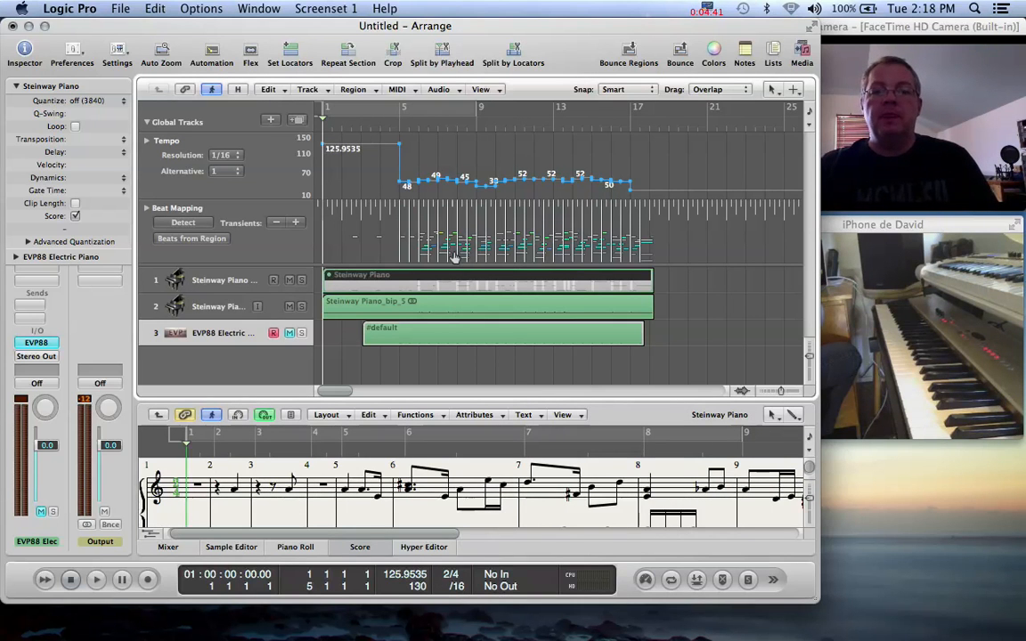
- Play the project from the start and follow the beat-mapped Steinway Piano notation in an enlarged Score editor
{"action": "key", "text": "space"}
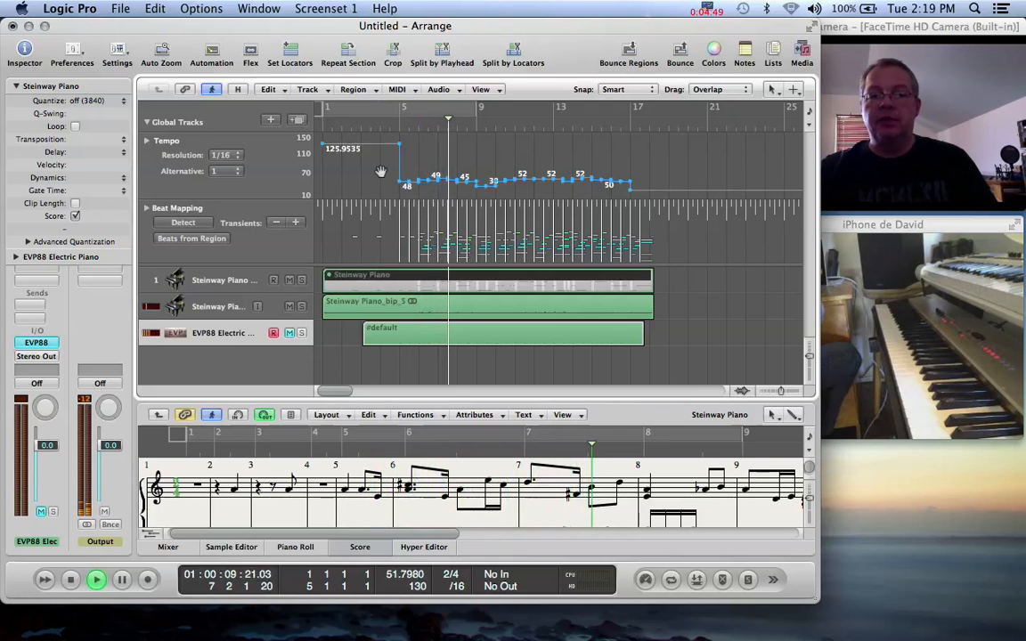
{"action": "left_click_drag", "start_coordinate": [456, 399], "coordinate": [456, 222]}
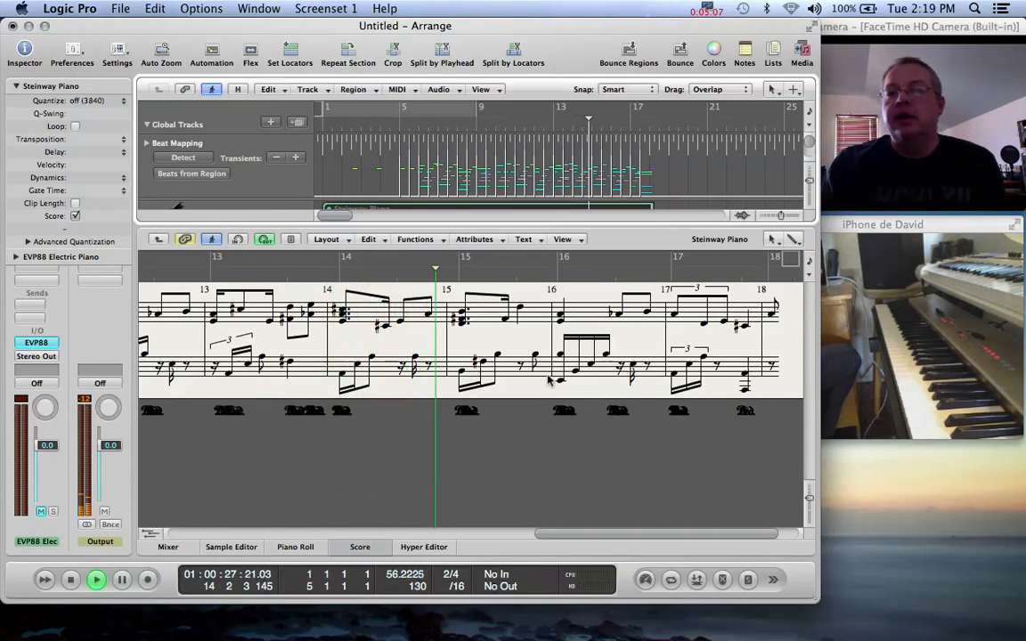
{"action": "left_click", "coordinate": [710, 9]}
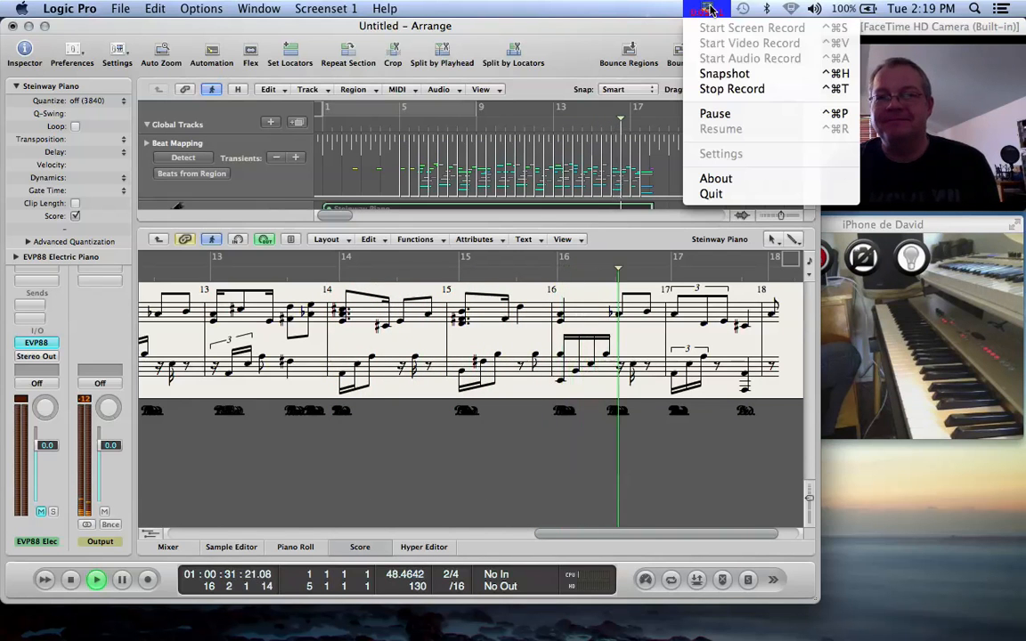